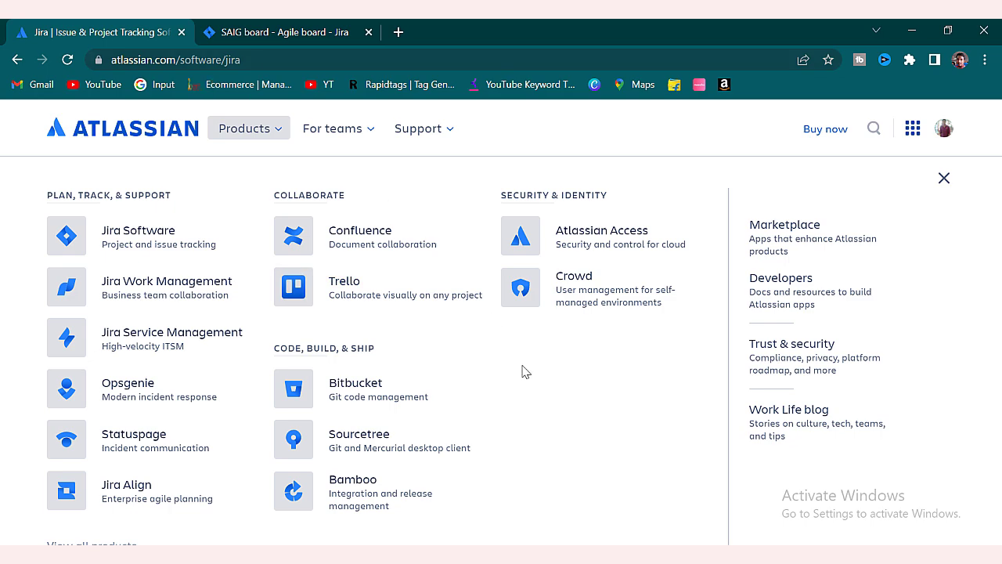
Close the products overview, skim the Jira Software page and highlight its web address
click(939, 184)
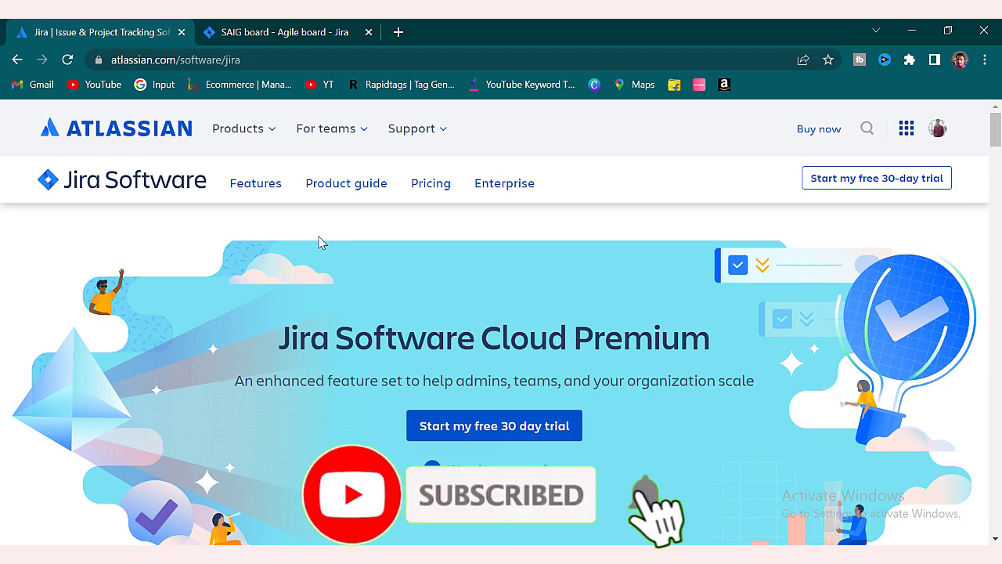
scroll(319, 242, down, 5)
scroll(318, 242, down, 5)
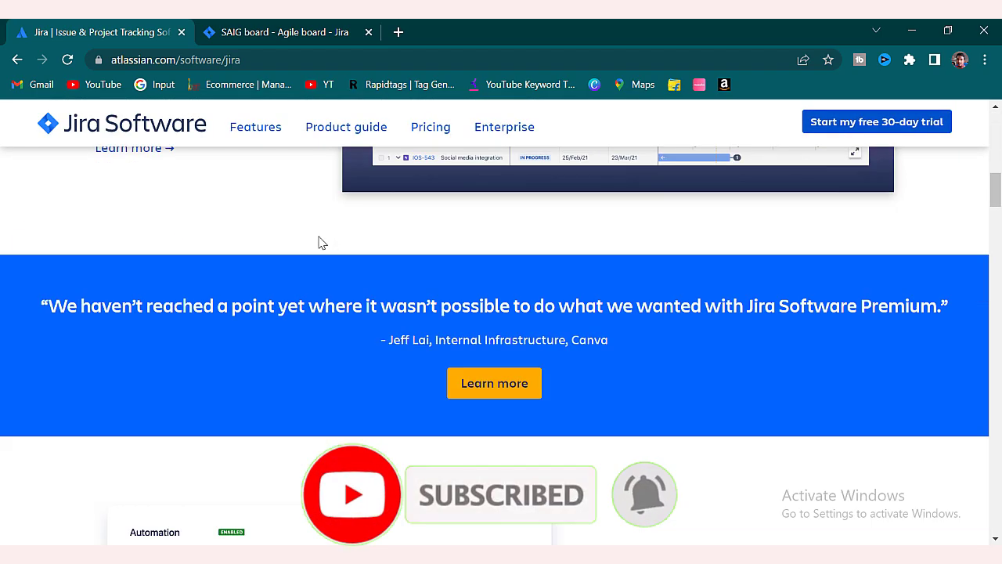
scroll(319, 242, up, 6)
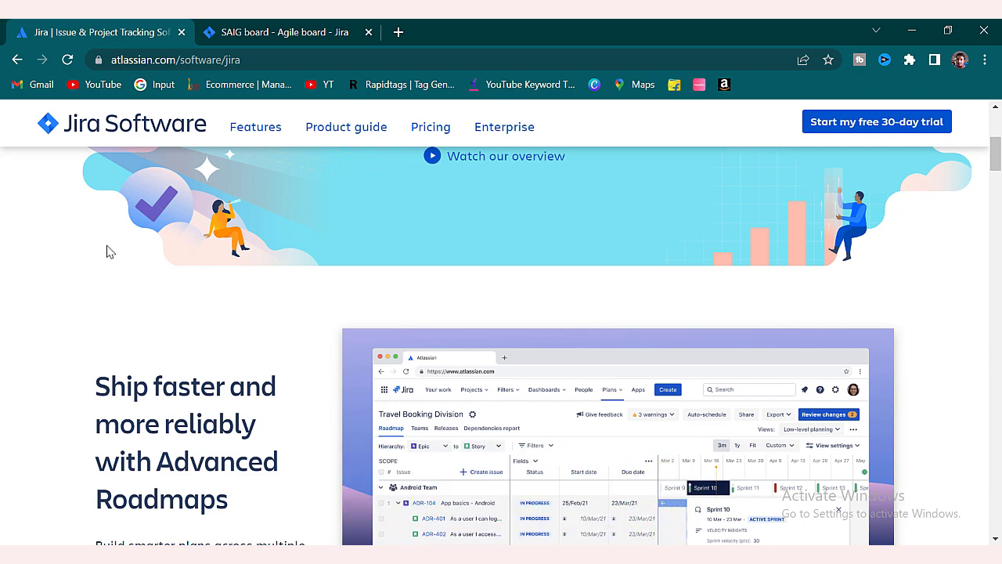
click(116, 52)
drag(116, 52, 94, 59)
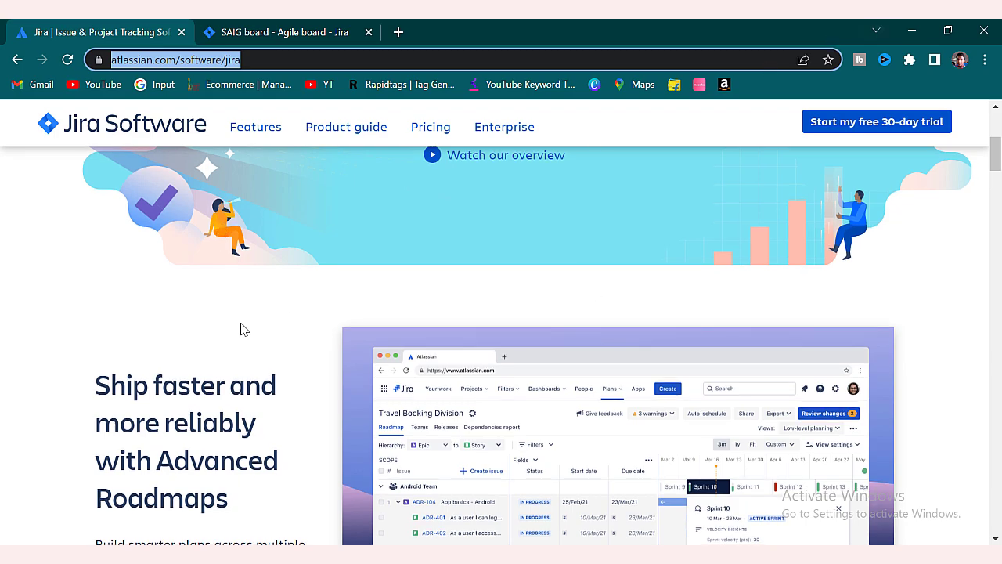
Examine the Jira Software page's sections on Advanced Roadmaps, automation, end-user experience and Premium features, and return to its start
scroll(242, 329, down, 3)
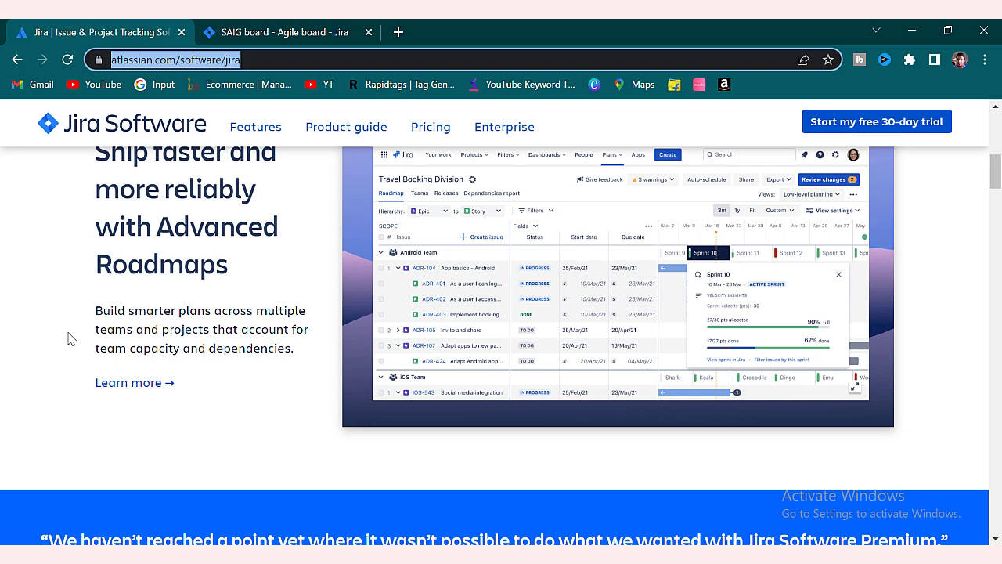
scroll(249, 234, up, 3)
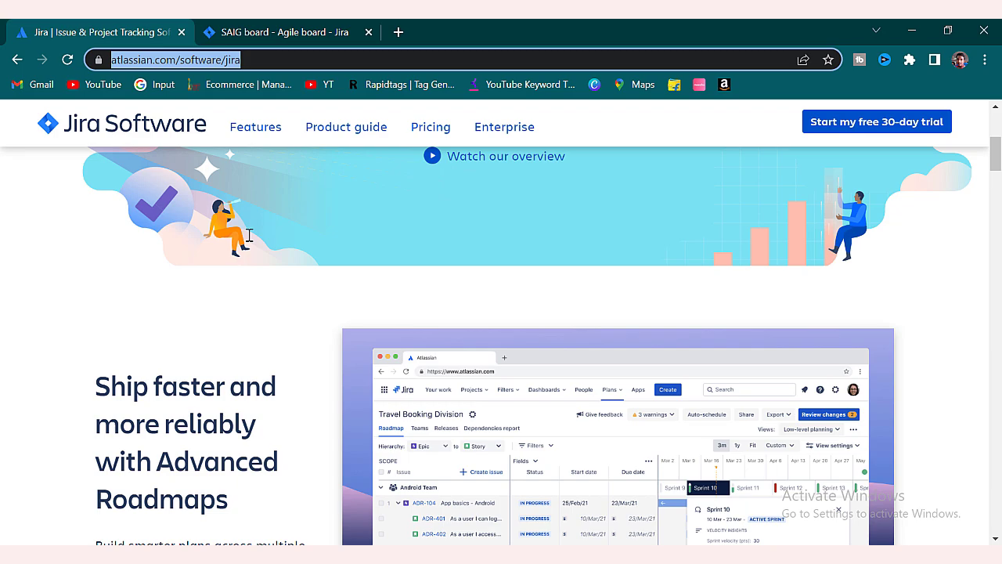
scroll(249, 235, up, 1)
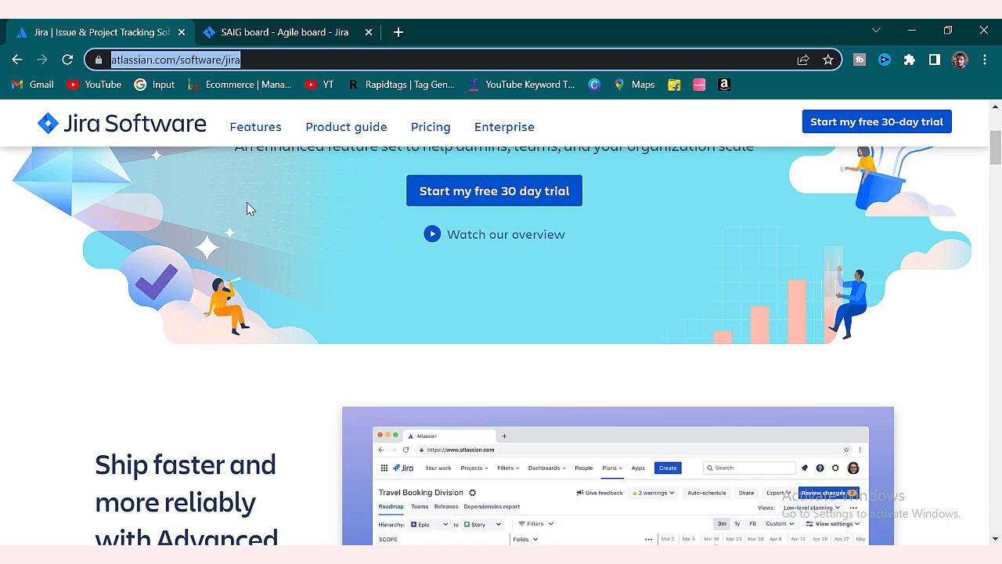
scroll(380, 310, down, 4)
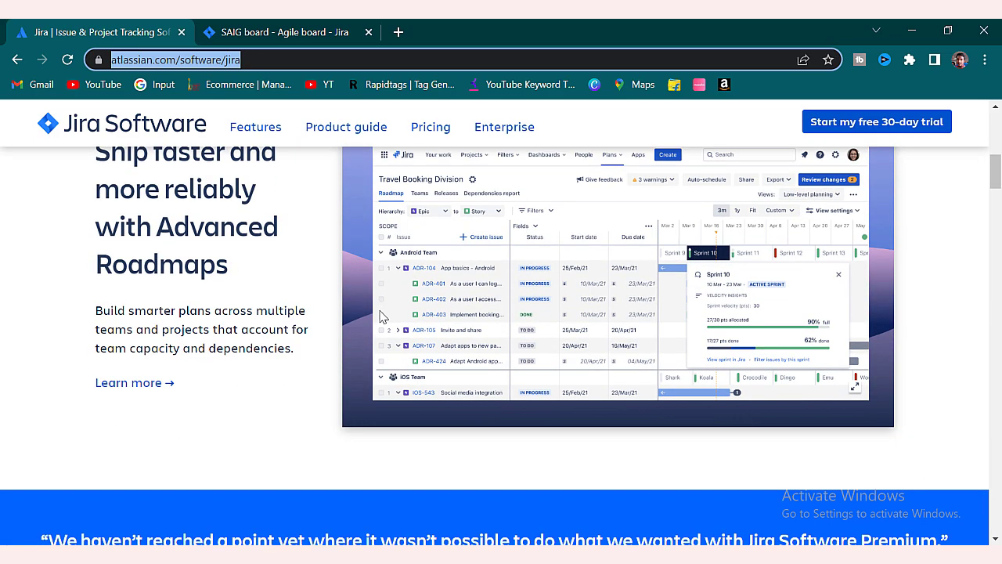
scroll(381, 313, down, 5)
scroll(381, 315, up, 4)
scroll(380, 318, up, 2)
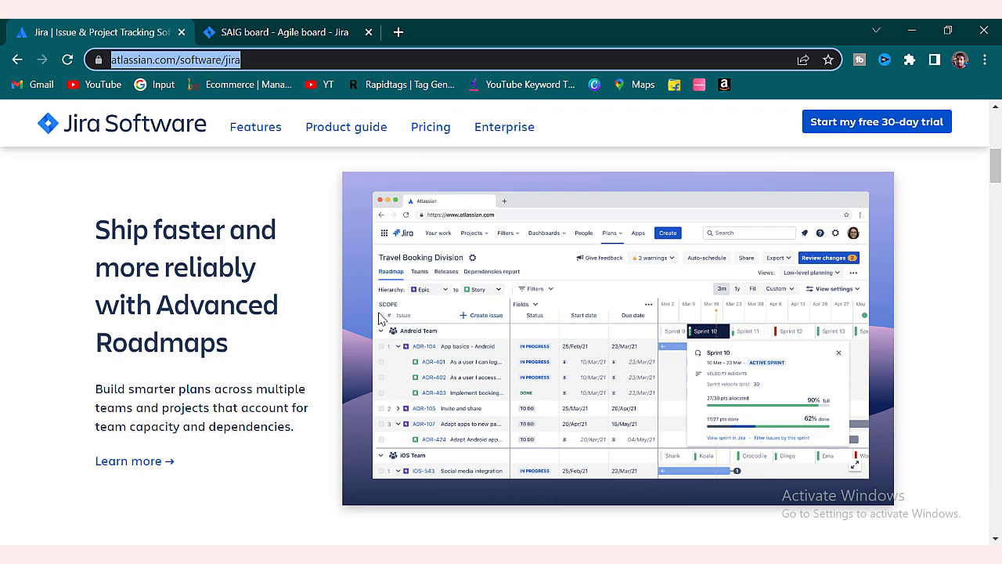
scroll(163, 259, down, 5)
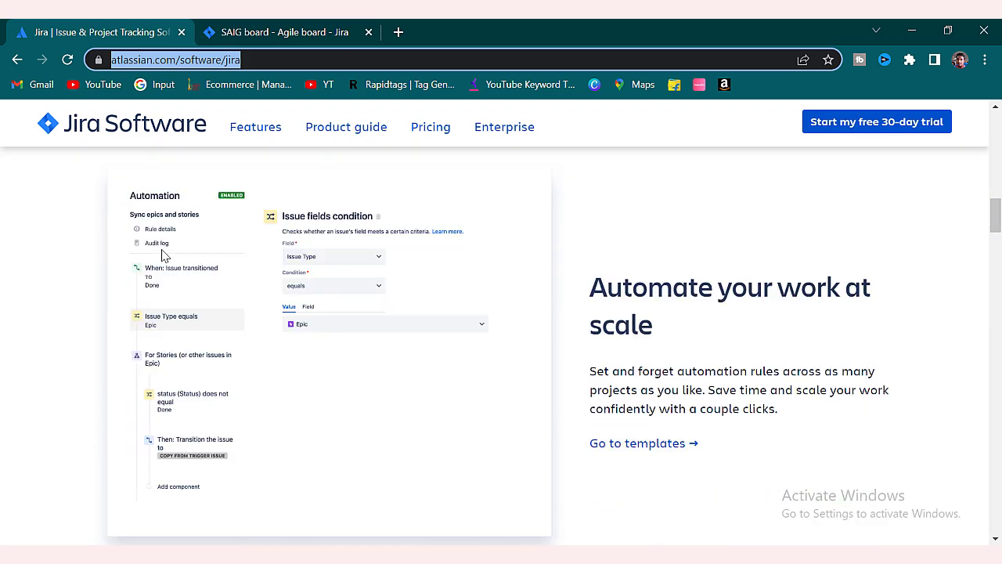
scroll(163, 256, down, 2)
scroll(163, 256, down, 2)
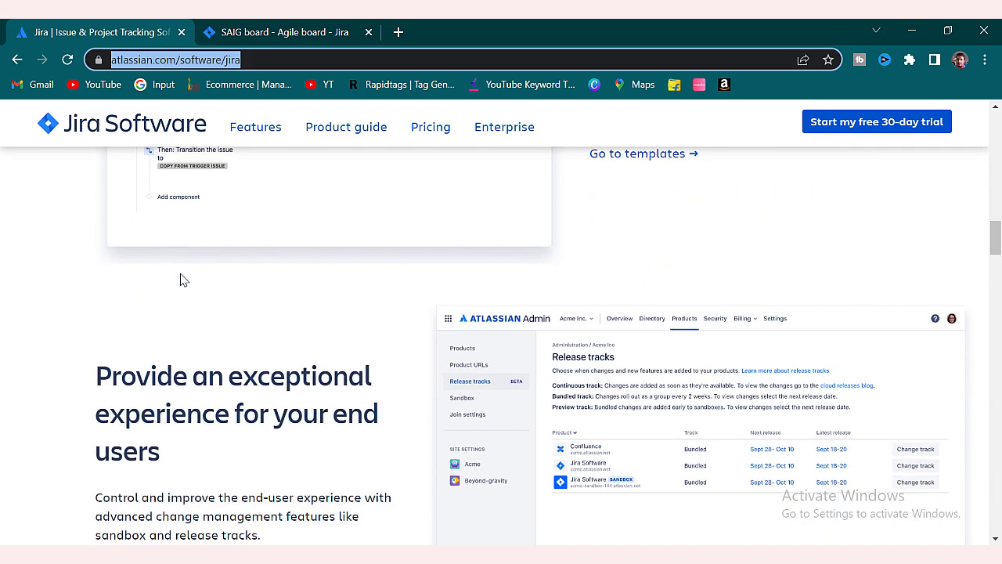
scroll(298, 344, down, 4)
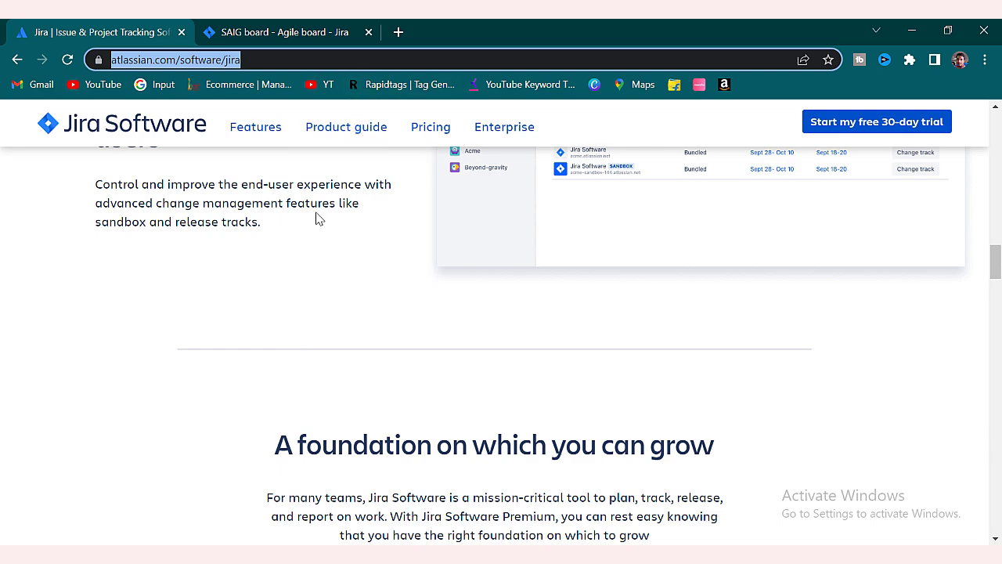
scroll(658, 359, down, 3)
scroll(472, 326, down, 7)
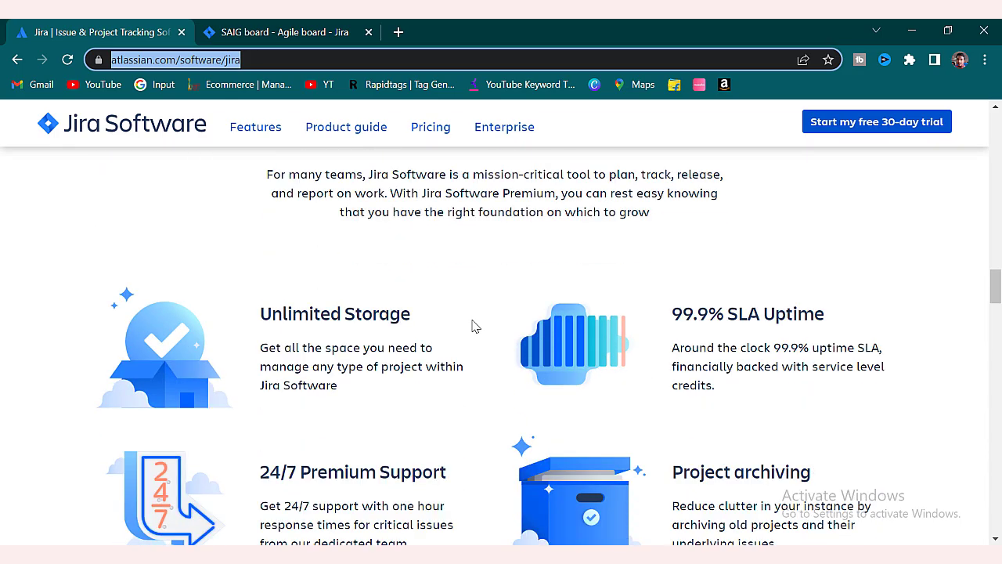
scroll(472, 326, up, 4)
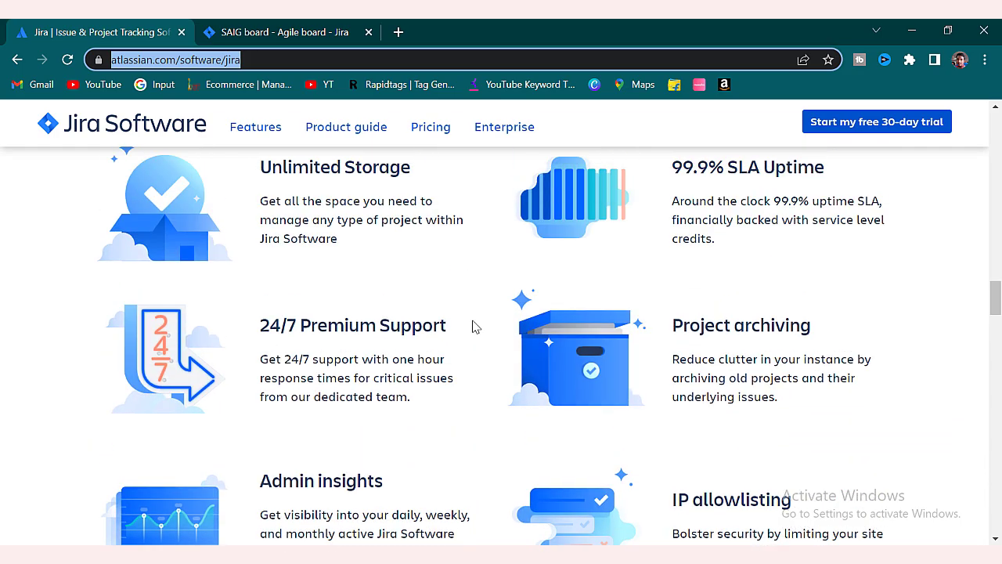
scroll(472, 326, up, 15)
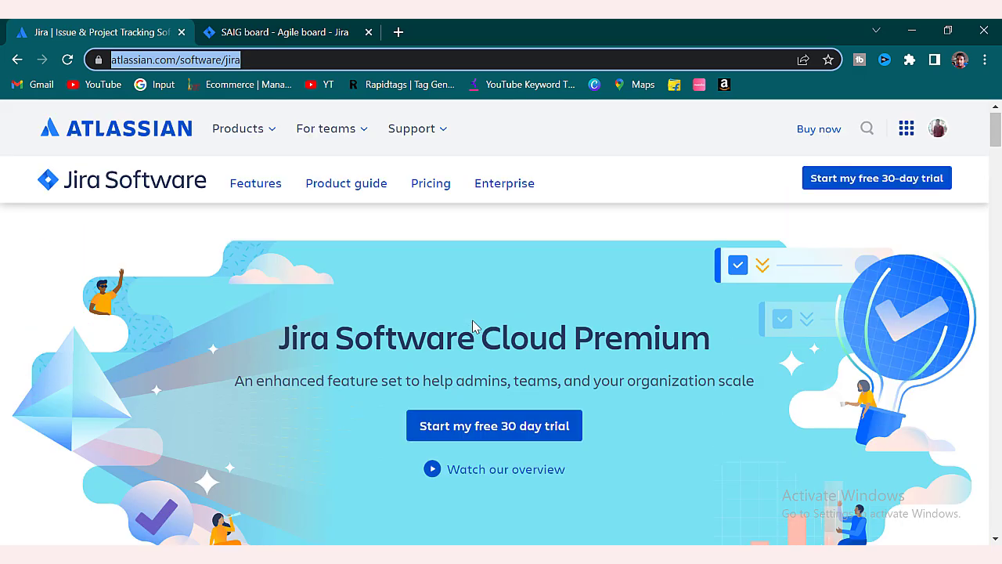
scroll(395, 389, down, 5)
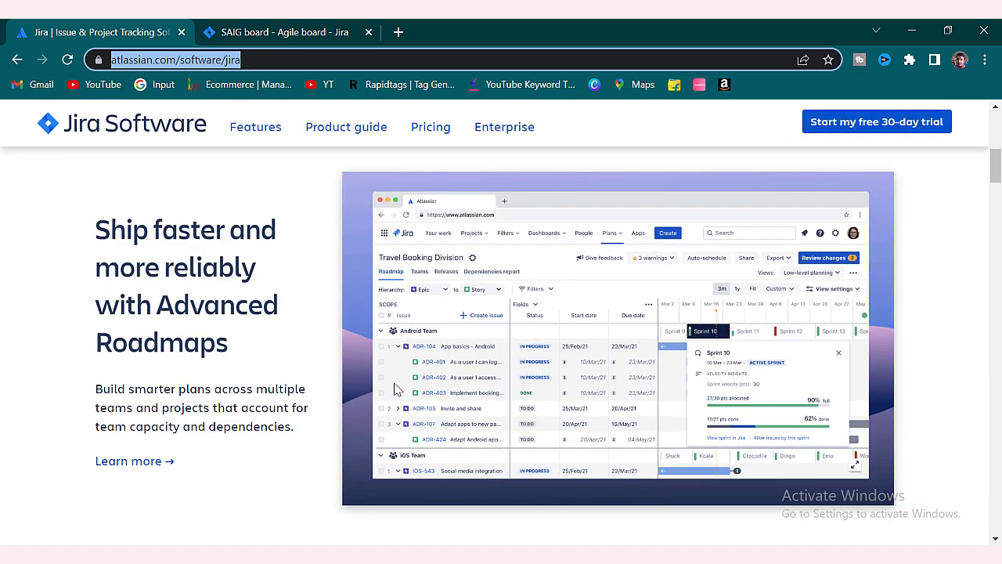
scroll(395, 383, down, 3)
click(996, 158)
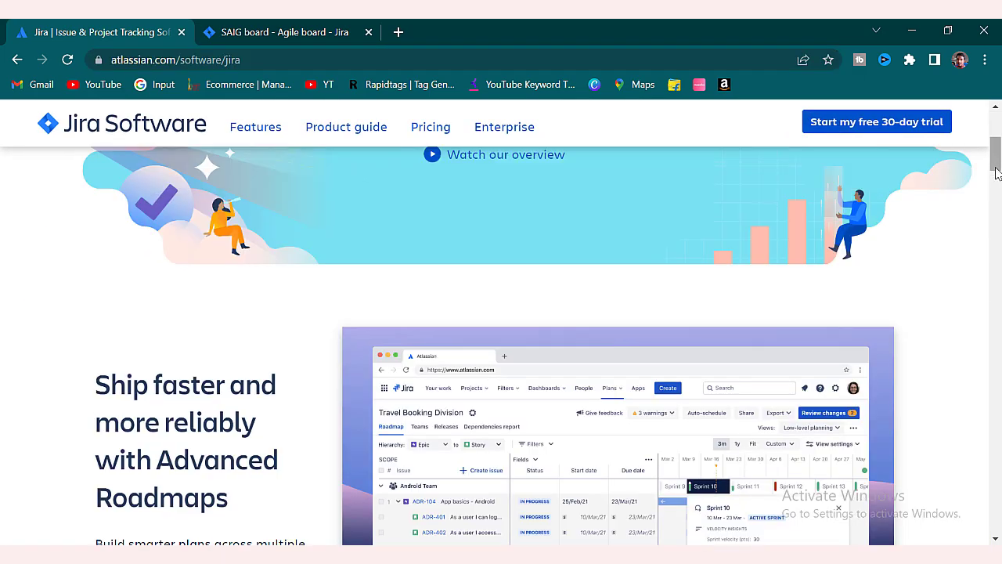
drag(996, 168, 996, 140)
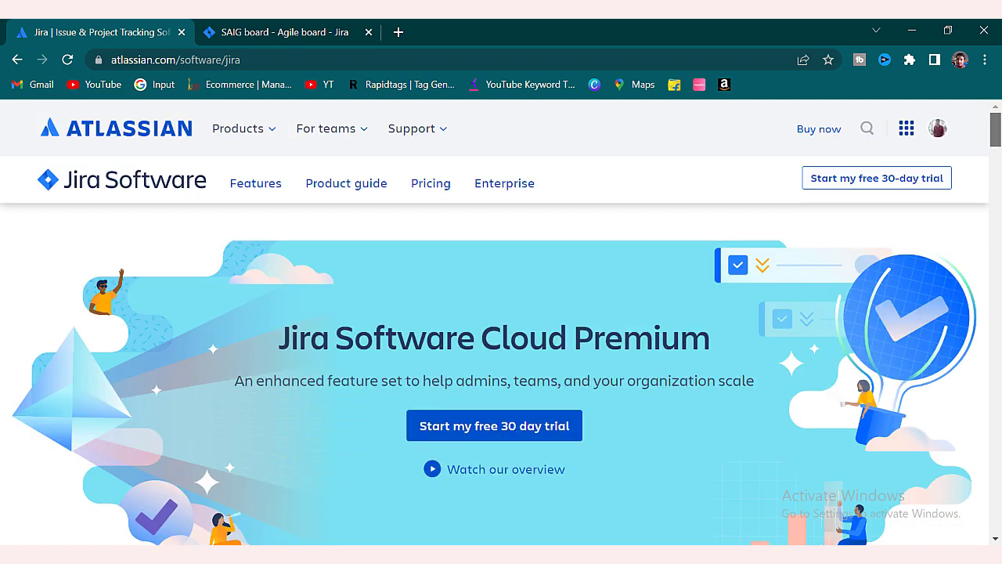
Switch to the open SAIG agile board and inspect the site name, domain and project path in its web address
click(339, 34)
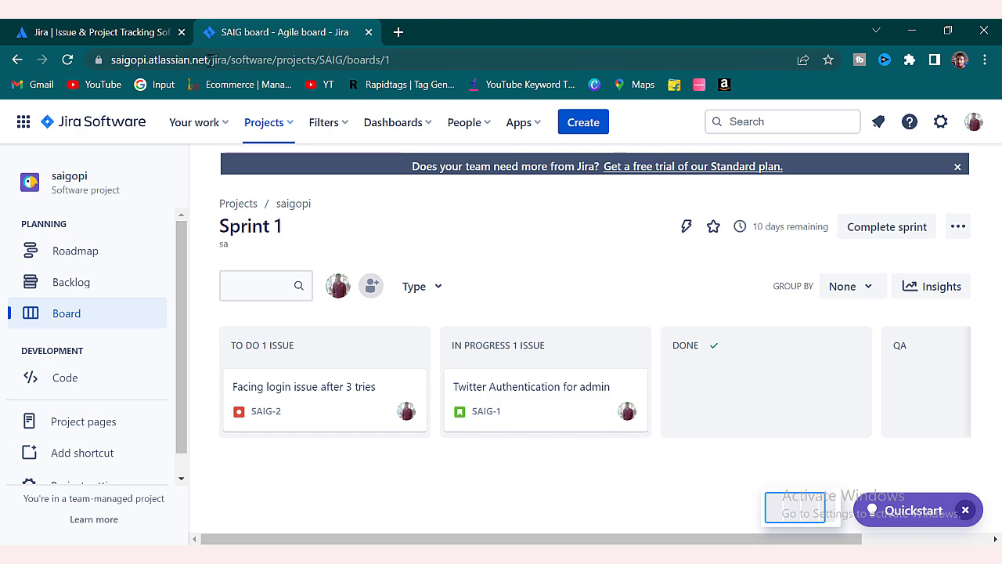
drag(209, 59, 184, 62)
click(202, 63)
double_click(214, 59)
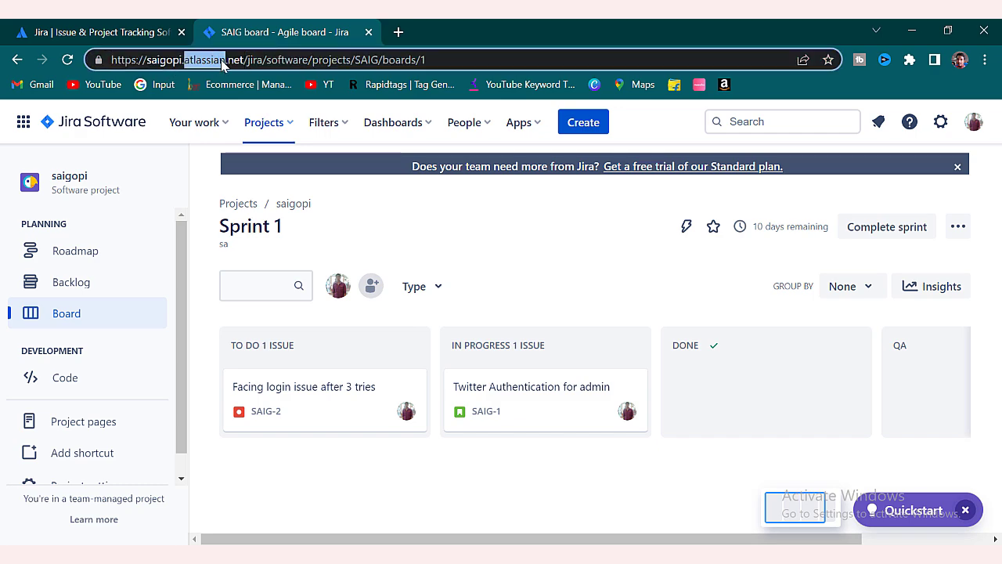
click(204, 61)
double_click(234, 59)
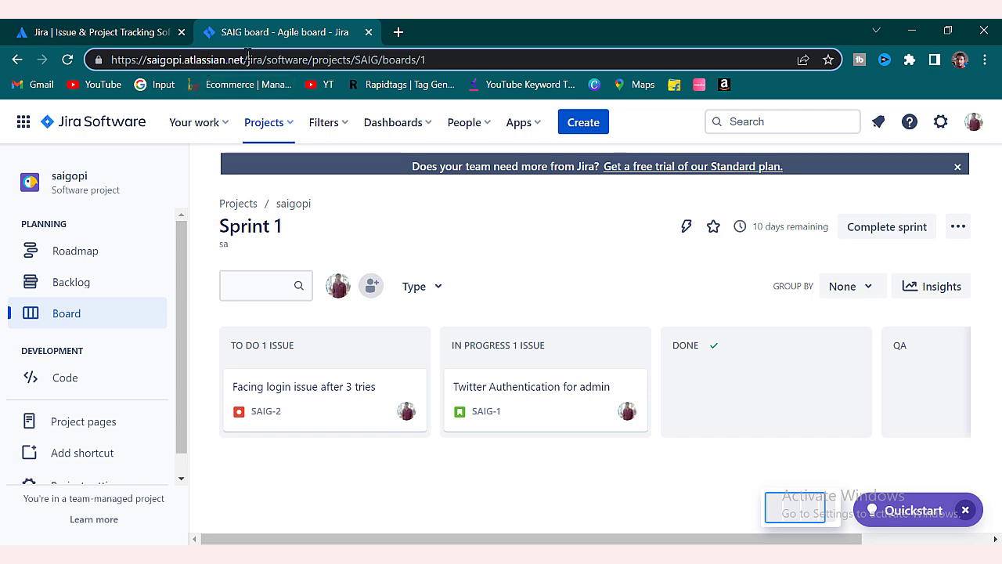
drag(245, 60, 509, 62)
click(510, 61)
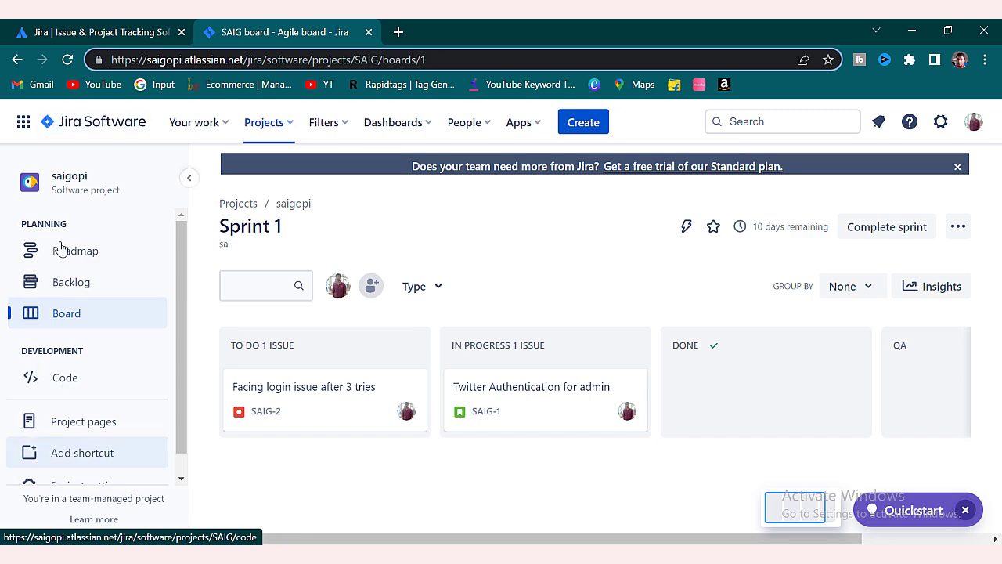
View the software project's Roadmap and Backlog pages
scroll(89, 327, down, 1)
click(113, 235)
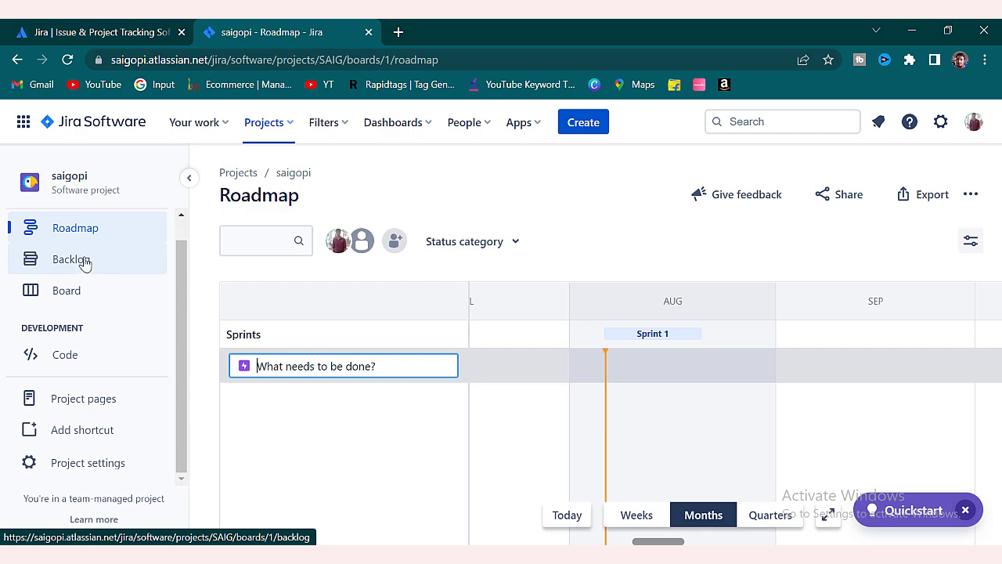
click(68, 279)
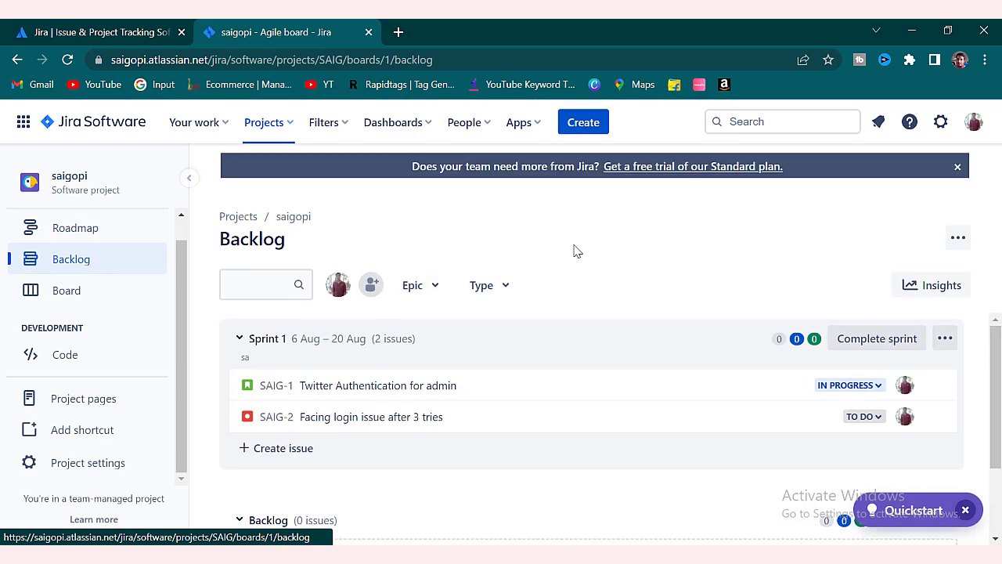
Return to the Sprint 1 board and dismiss the Standard plan trial banner
click(101, 288)
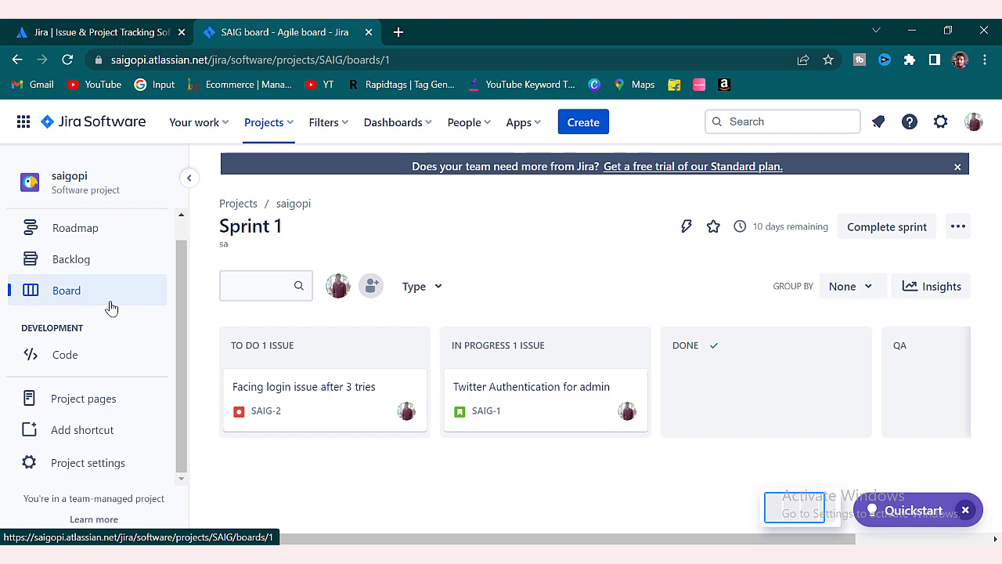
click(956, 167)
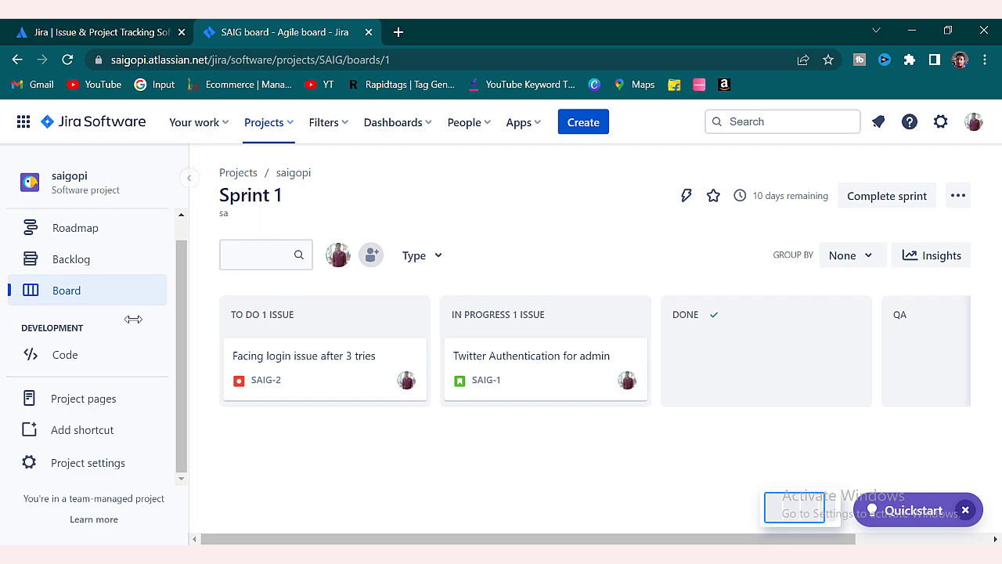
Try filtering the Sprint 1 board by the assignee and clear that filter again
click(338, 254)
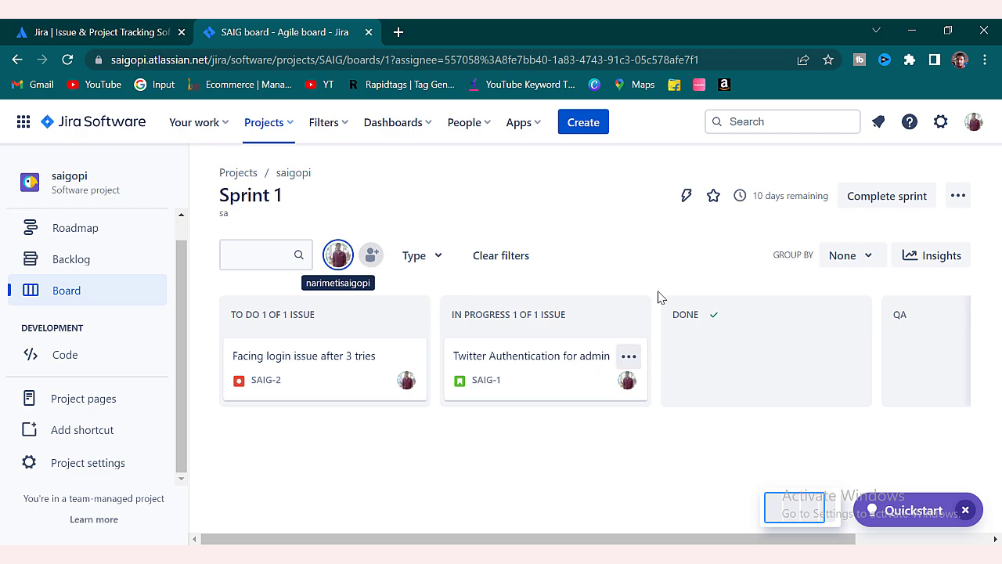
mouse_move(613, 366)
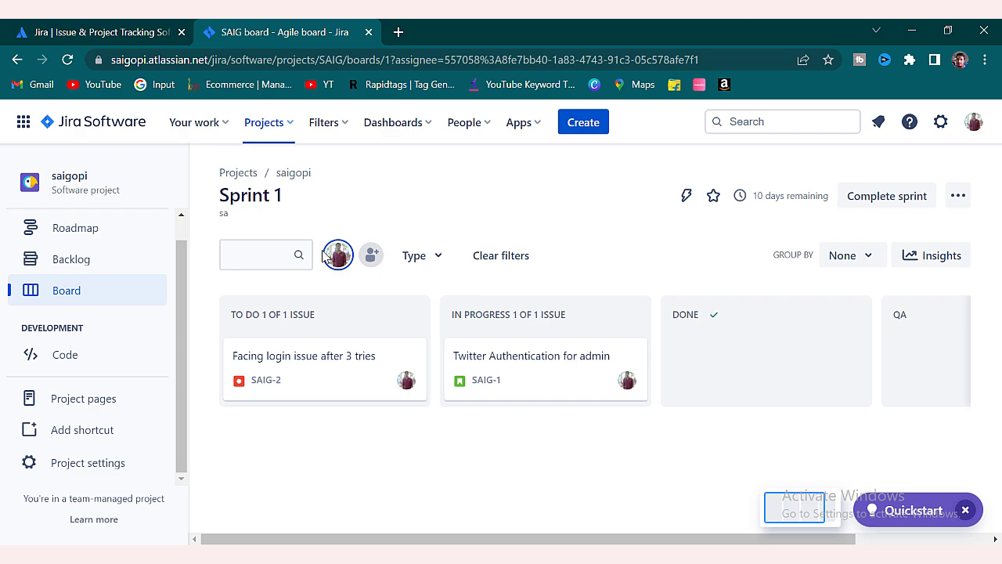
click(284, 250)
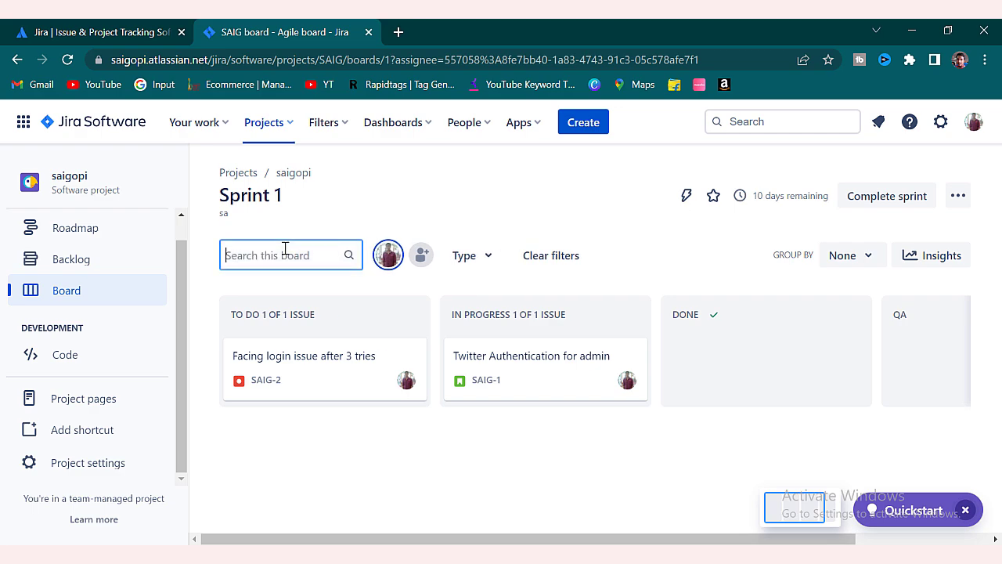
click(423, 256)
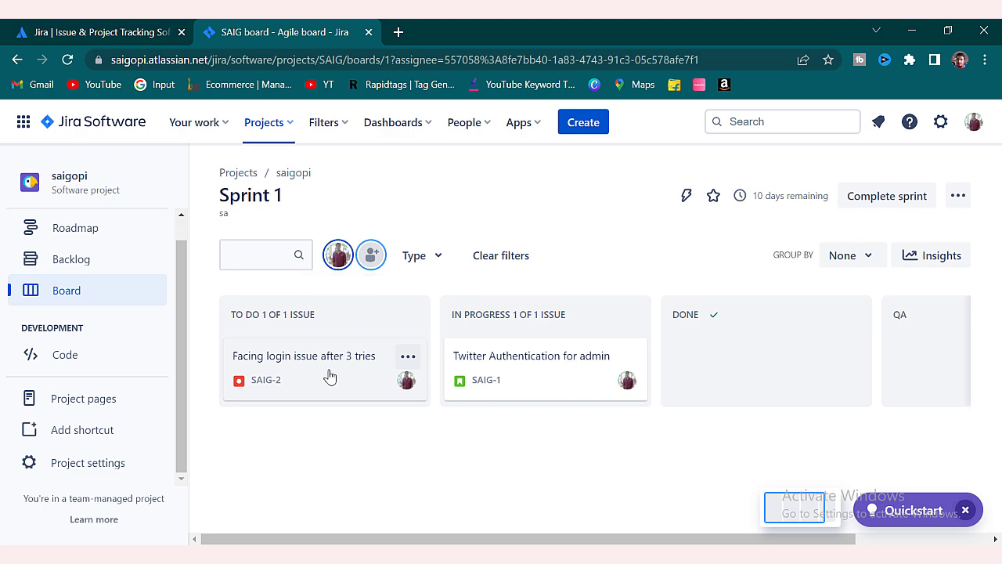
click(339, 258)
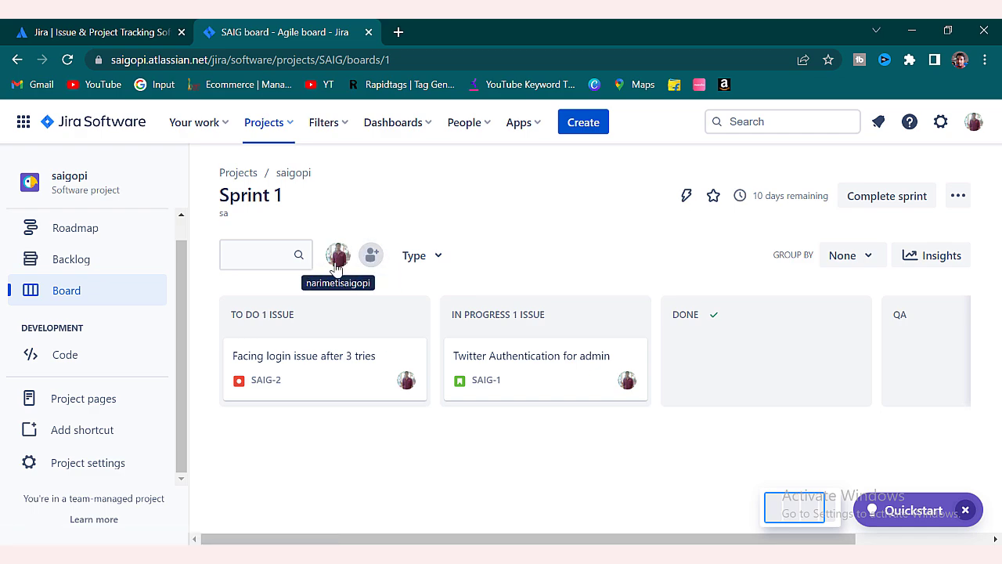
click(337, 260)
click(344, 263)
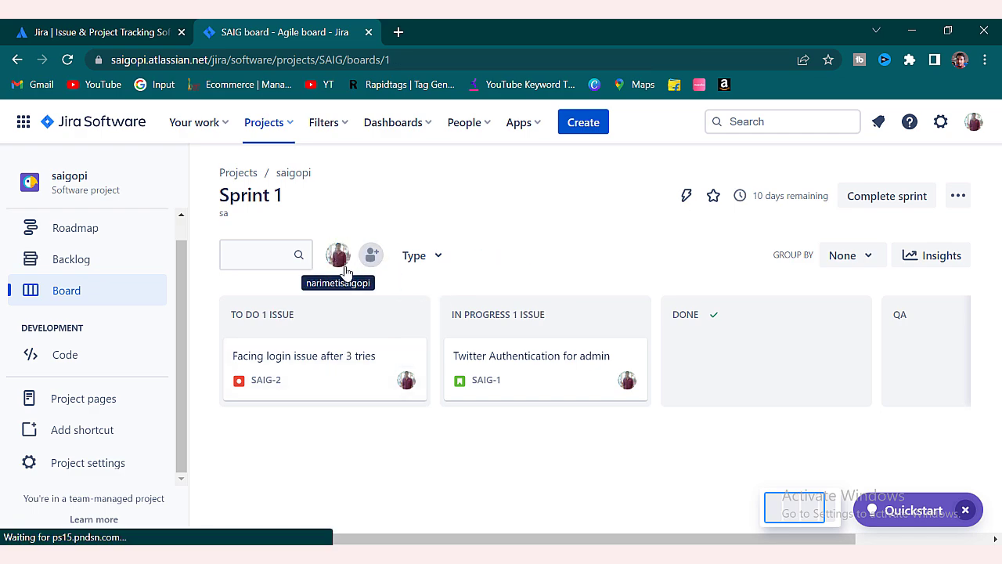
Check the issue type filter and look across the Sprint 1 board's status columns
click(417, 265)
click(581, 259)
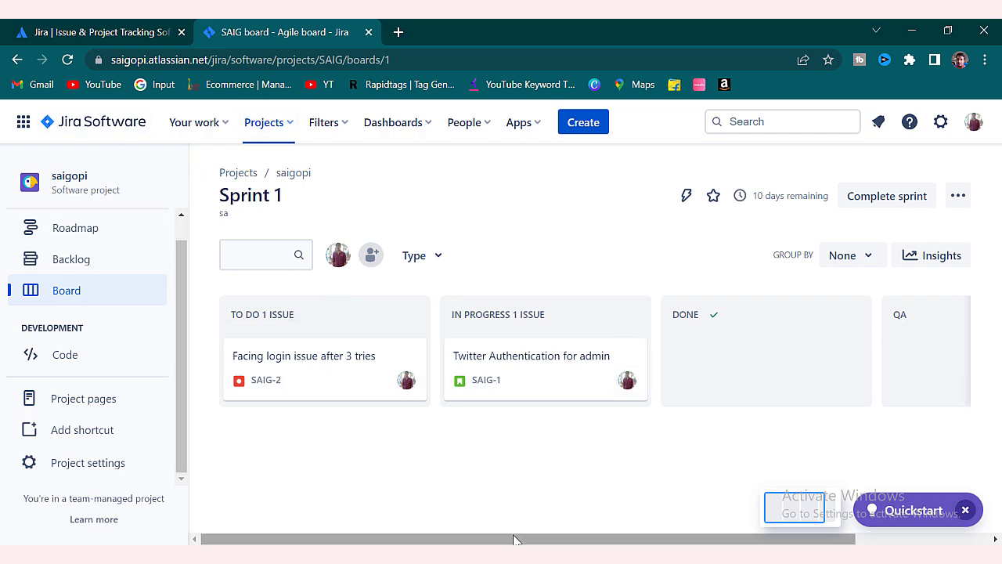
drag(573, 538, 535, 535)
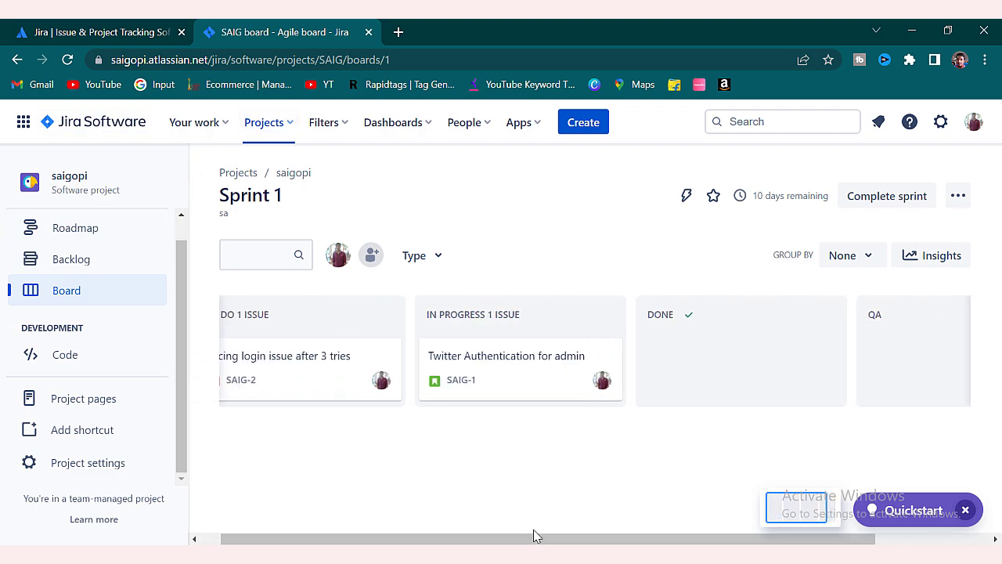
drag(466, 539, 438, 536)
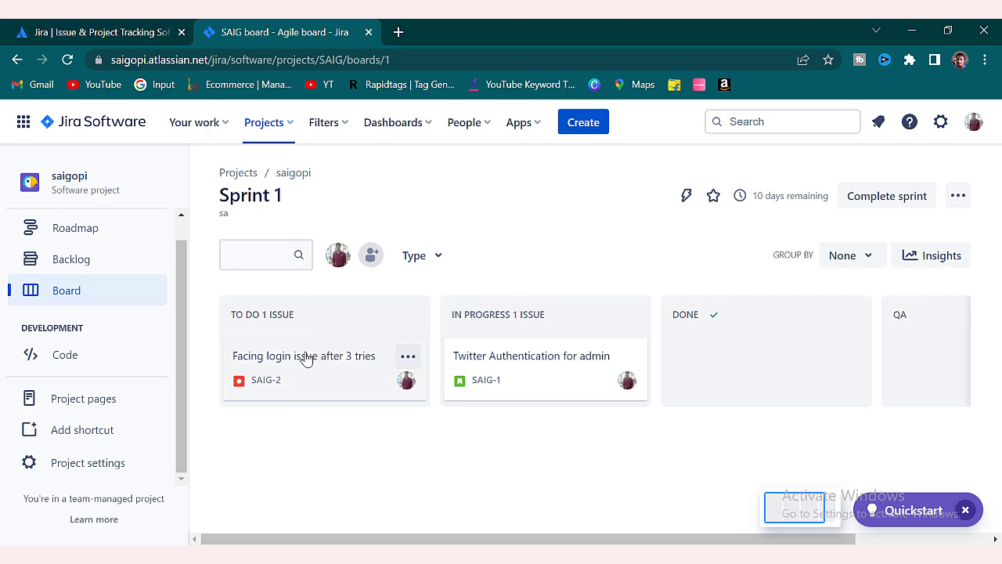
Move the "Facing login issue after 3 tries" issue from To Do to In Progress, and on to Done
drag(306, 358, 302, 327)
drag(347, 373, 521, 352)
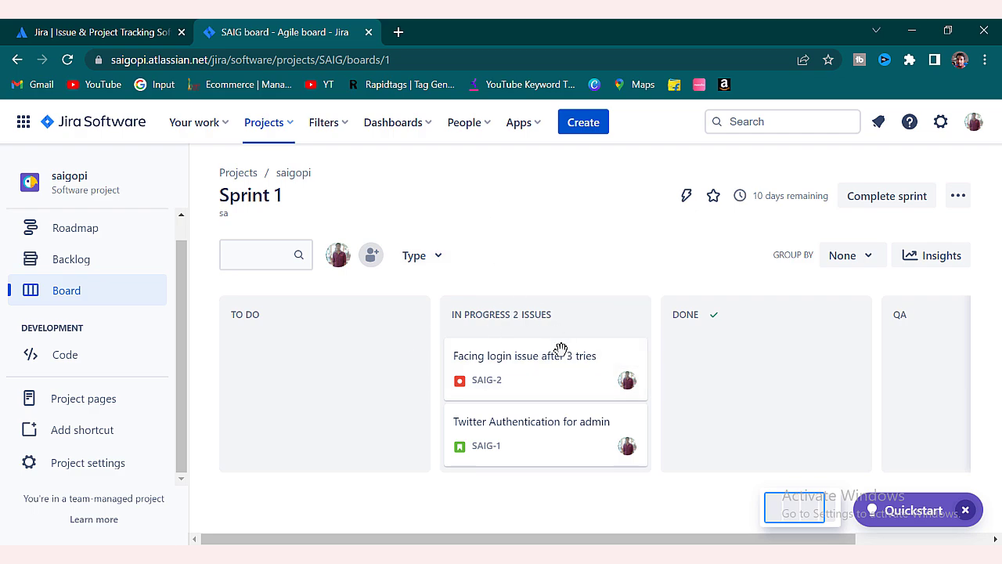
drag(501, 357, 688, 355)
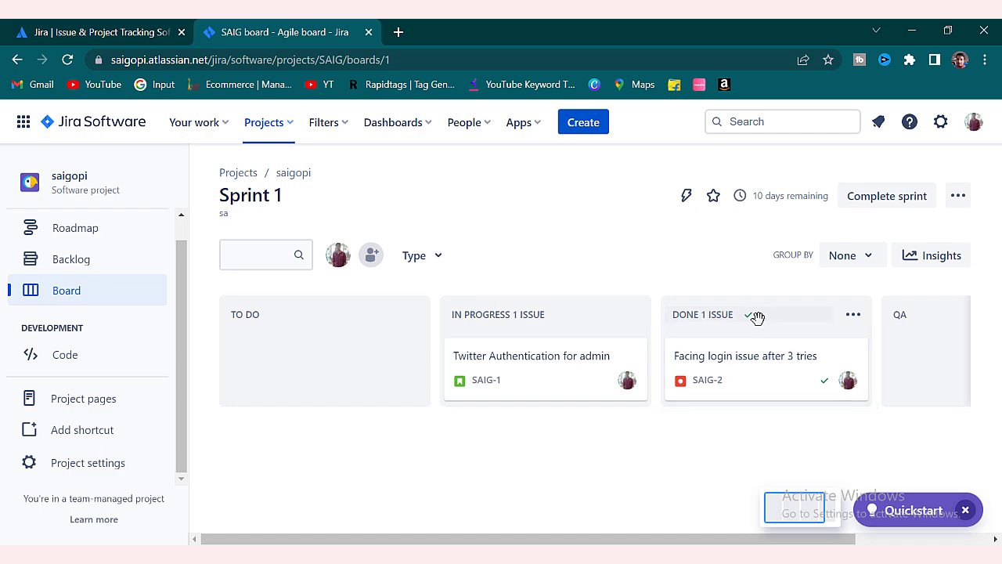
Rename the board's Done column to "Dev Done"
click(679, 314)
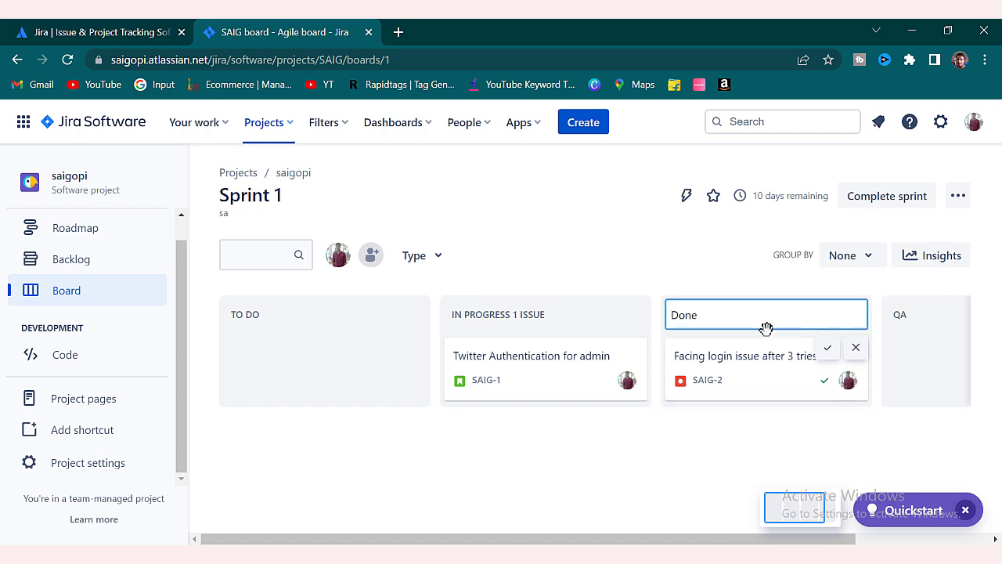
text(Dev)
key(Return)
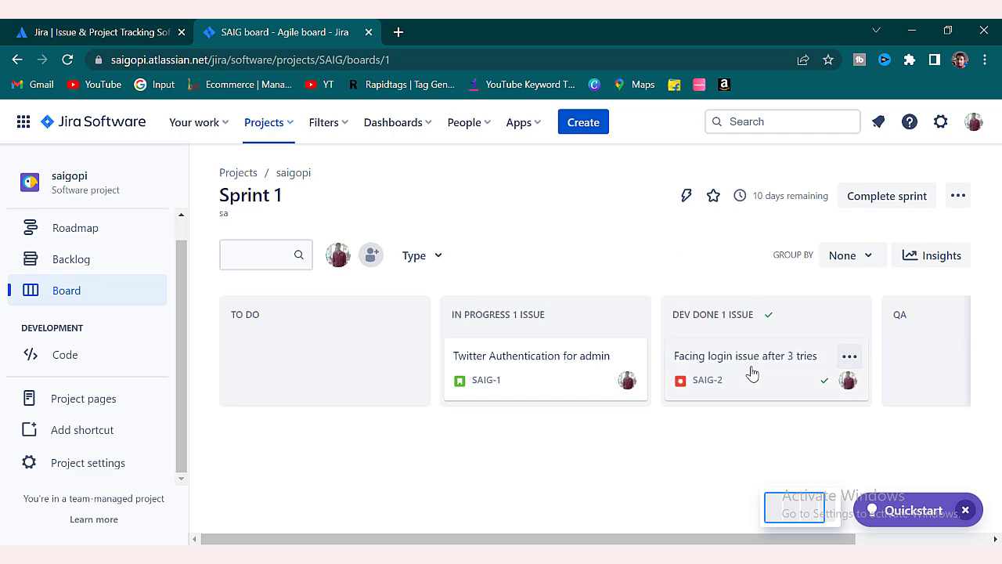
Move the "Facing login issue after 3 tries" issue to the QA column and look across the board's columns
drag(751, 373, 817, 356)
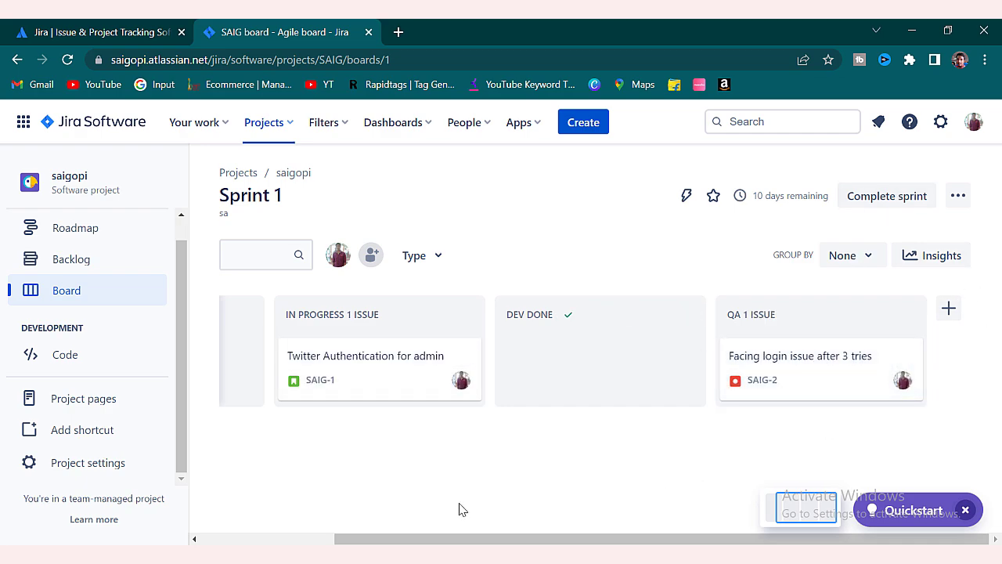
drag(600, 540, 280, 522)
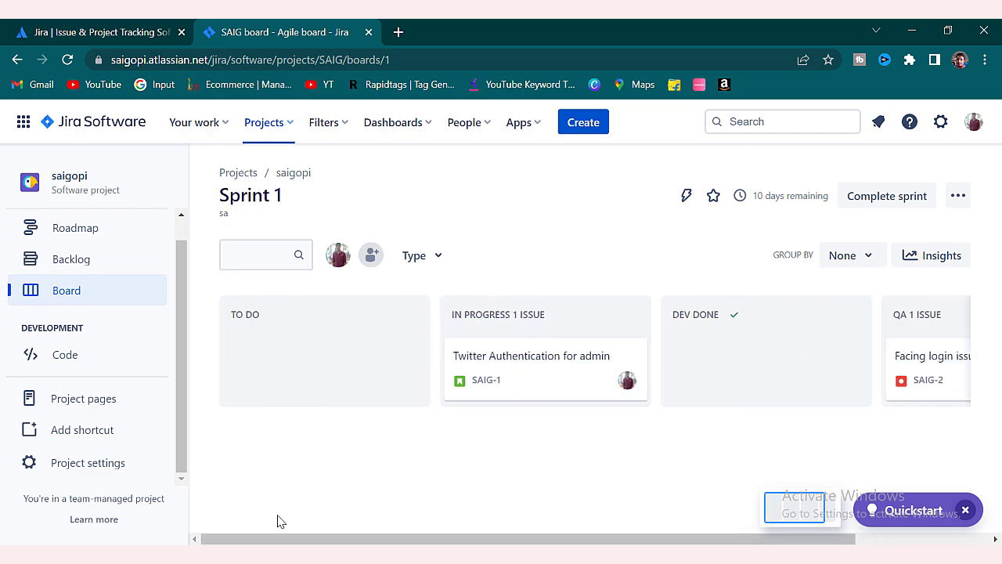
drag(284, 539, 588, 446)
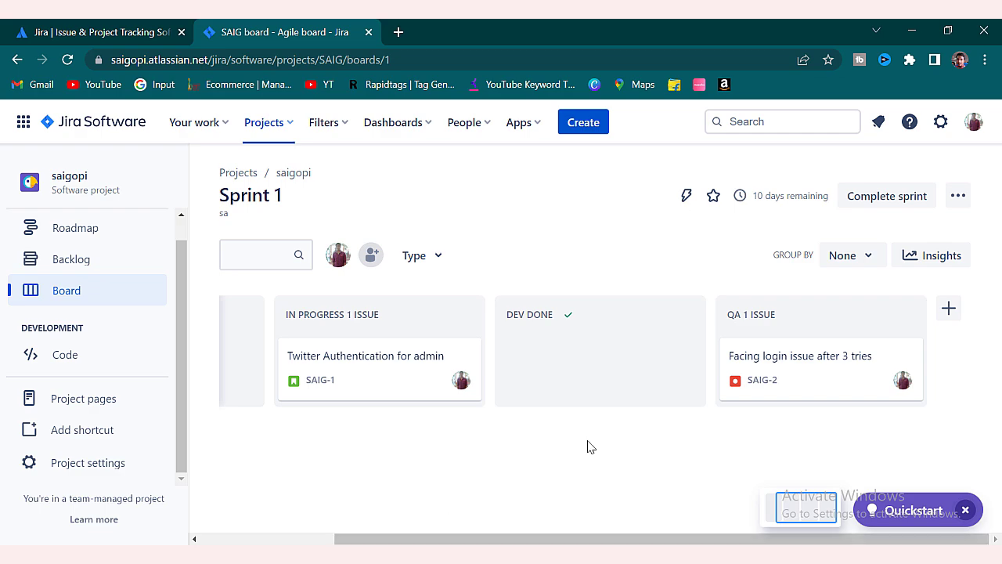
drag(476, 537, 290, 440)
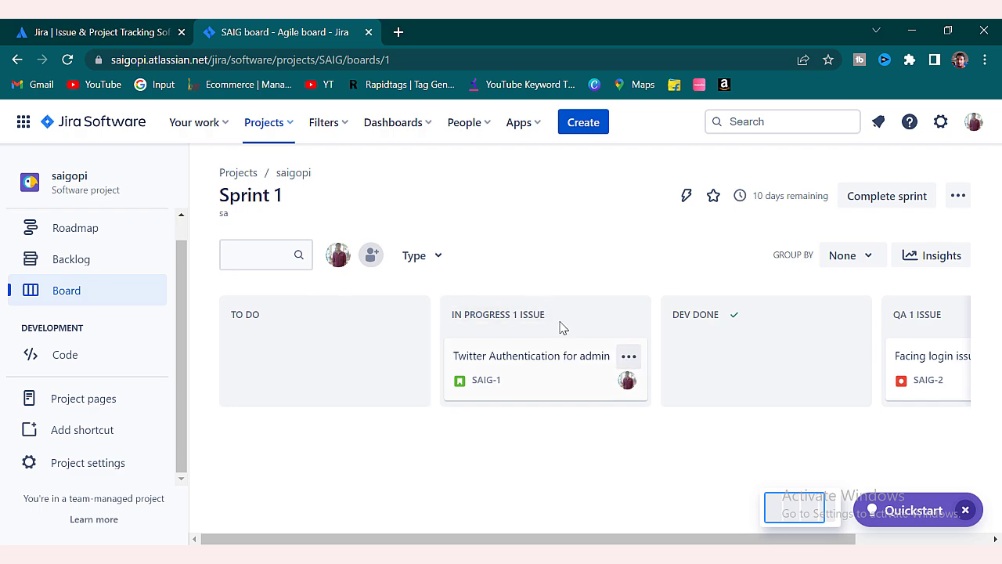
Open the "Twitter Authentication for admin" issue's details, dismissing the notice about grouped fields
click(543, 383)
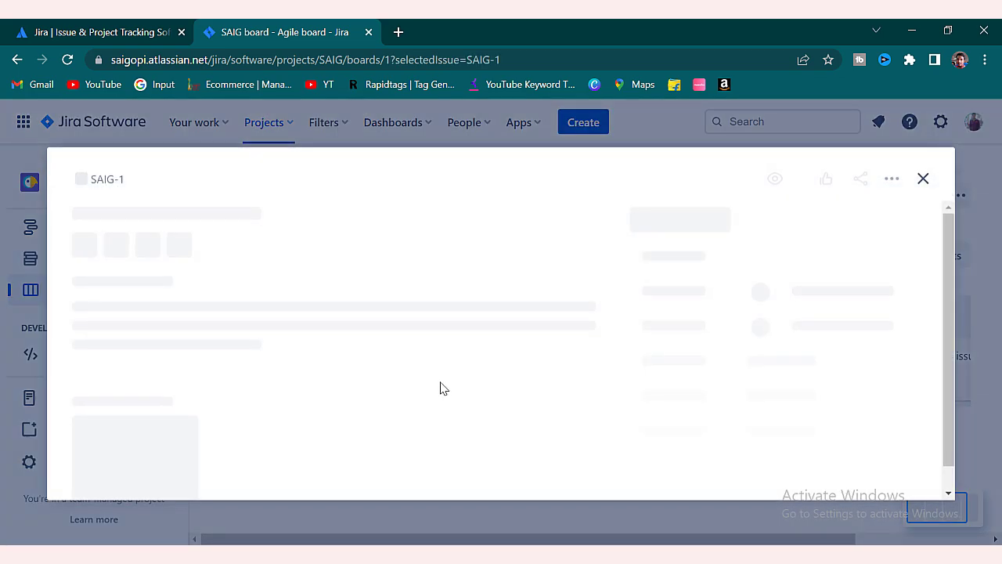
click(923, 173)
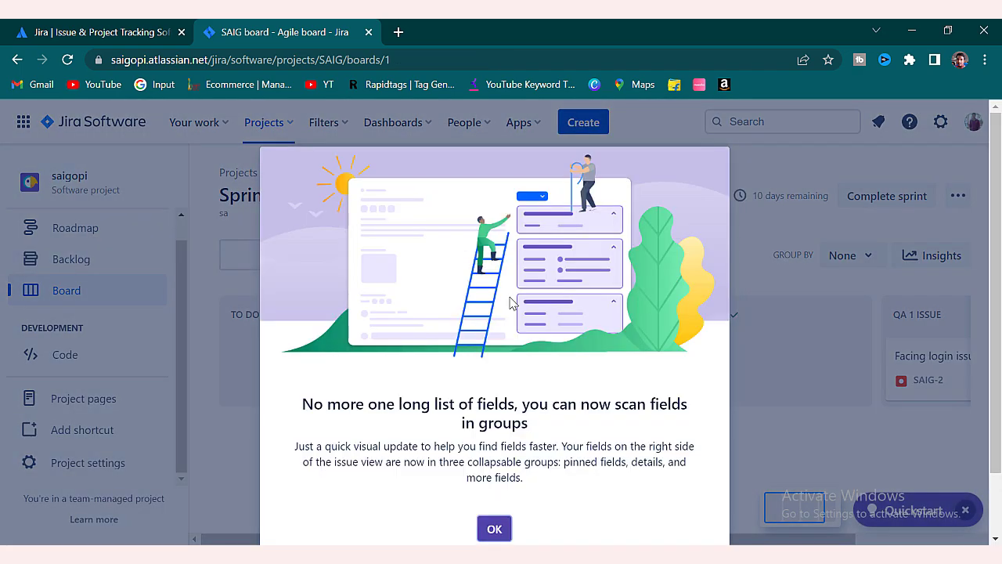
click(494, 529)
click(533, 389)
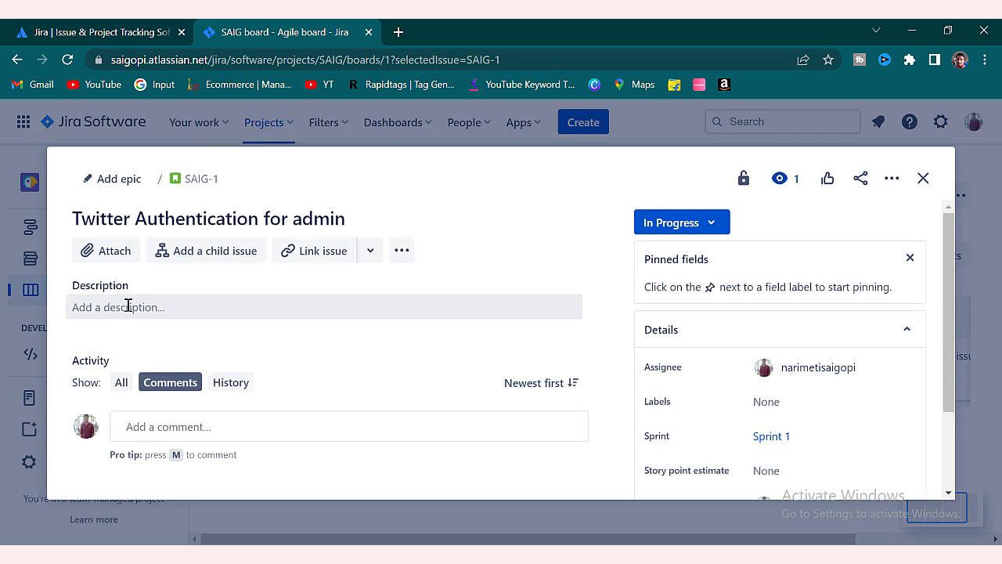
click(169, 312)
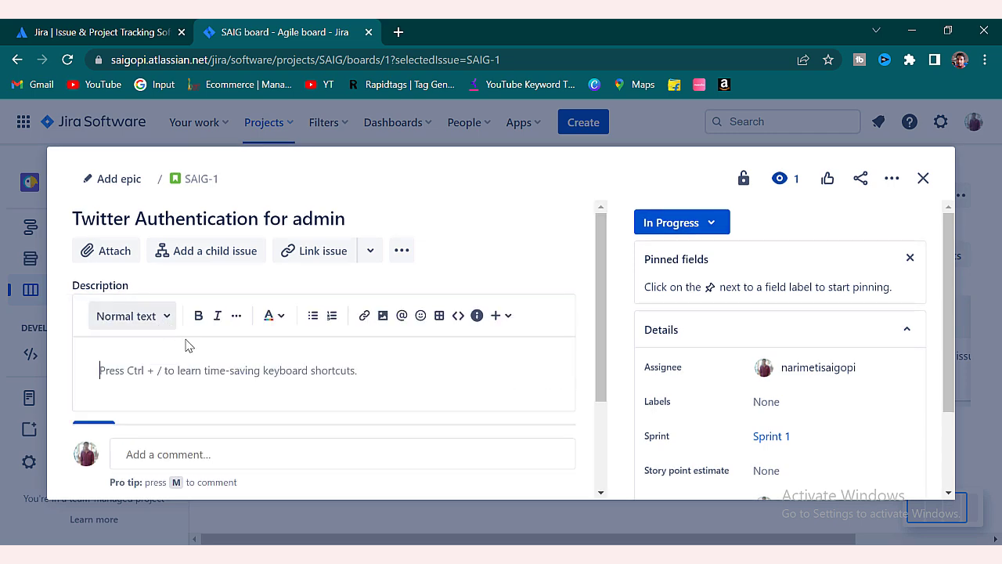
scroll(223, 345, down, 1)
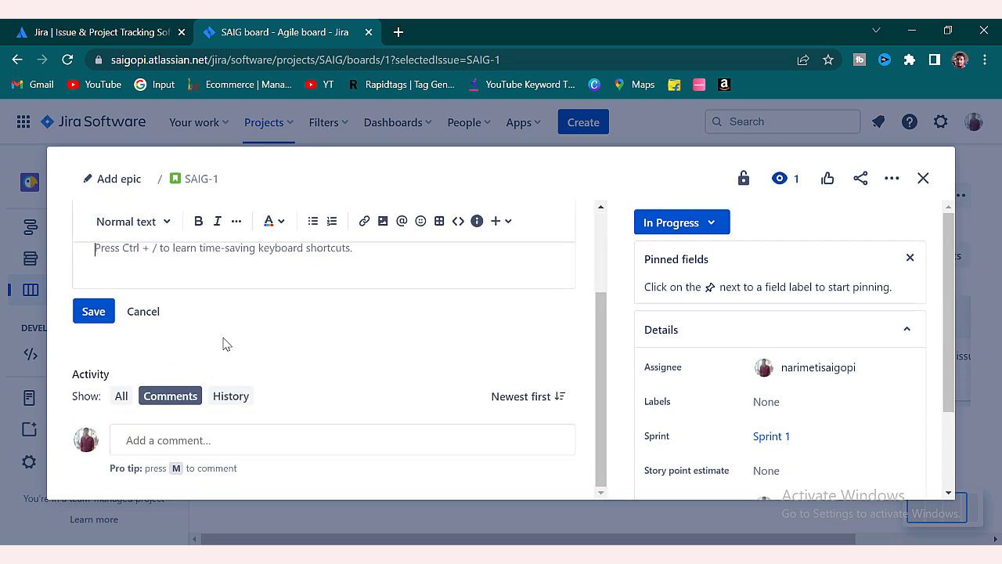
scroll(283, 341, up, 1)
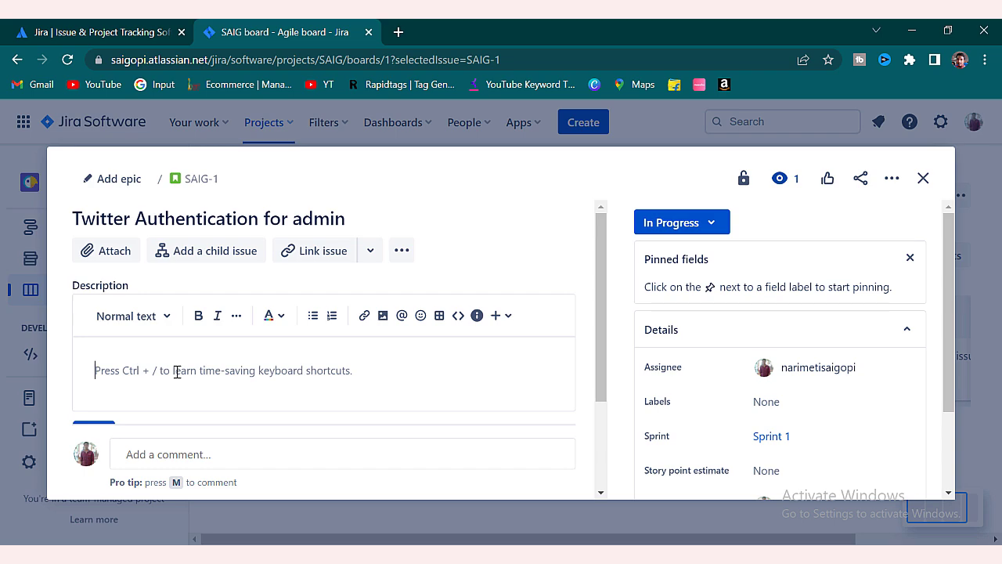
text(s)
key(BackSpace)
key(Return)
key(Return)
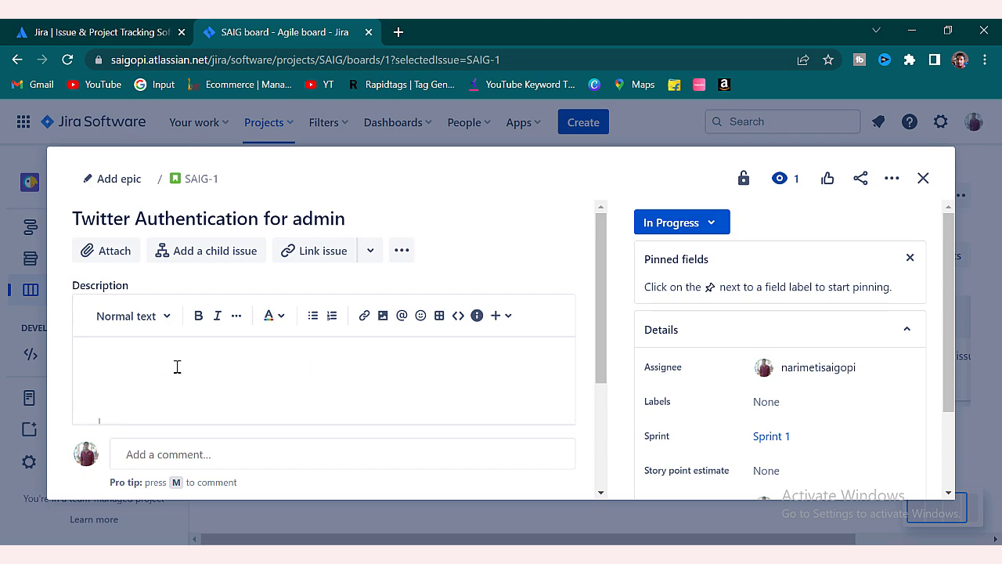
key(BackSpace)
key(BackSpace)
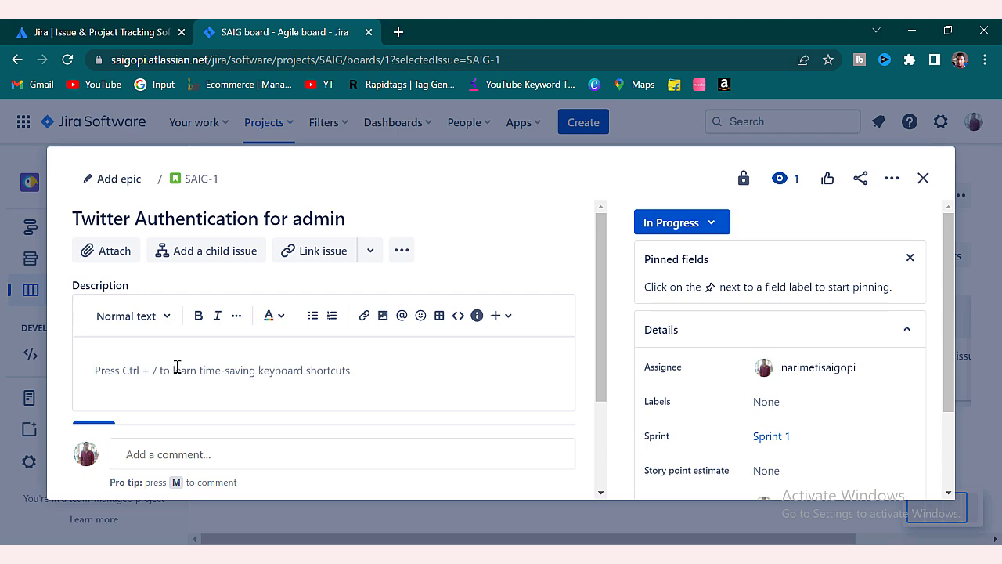
scroll(286, 392, down, 2)
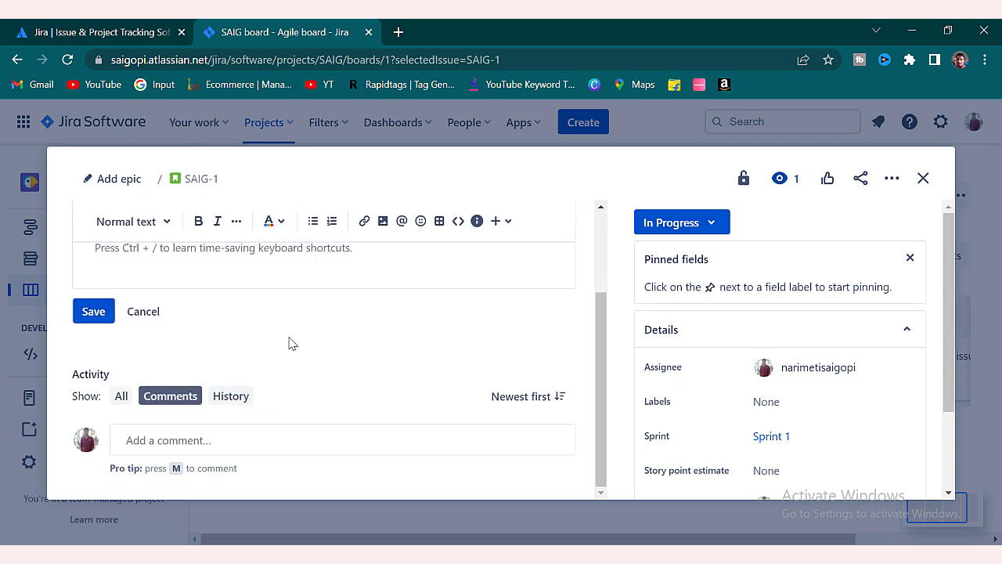
click(141, 311)
click(181, 306)
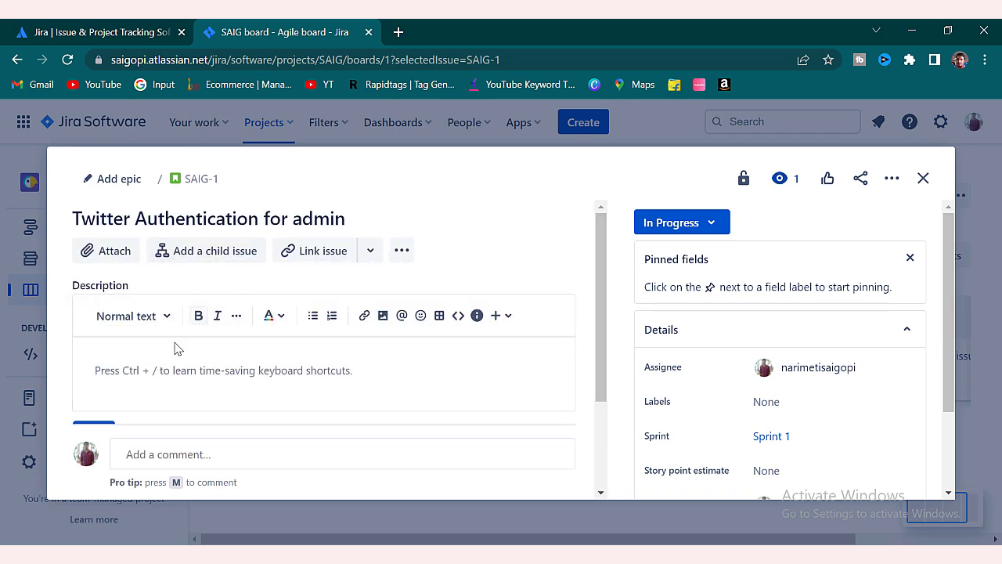
scroll(254, 317, down, 2)
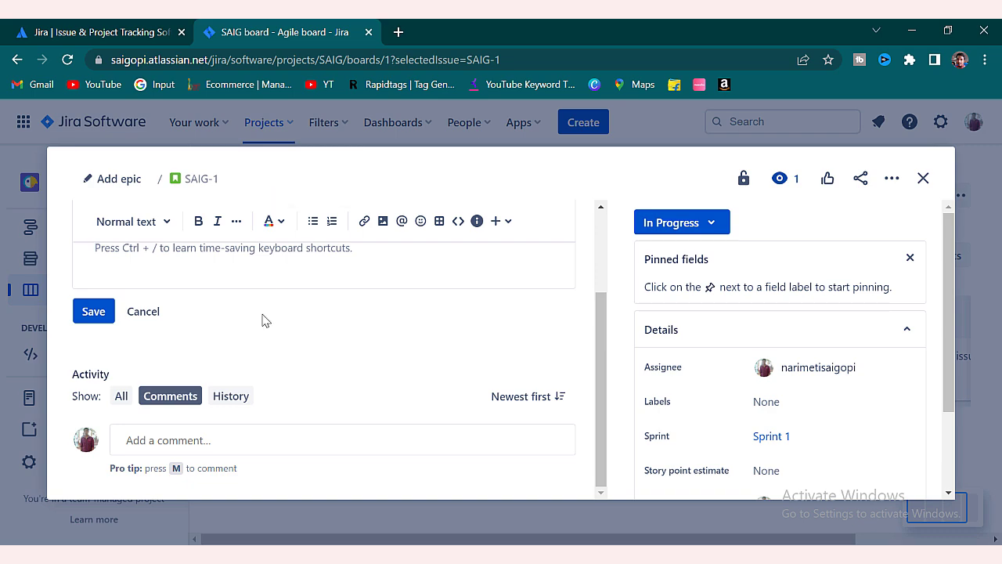
scroll(364, 313, up, 1)
scroll(362, 315, down, 1)
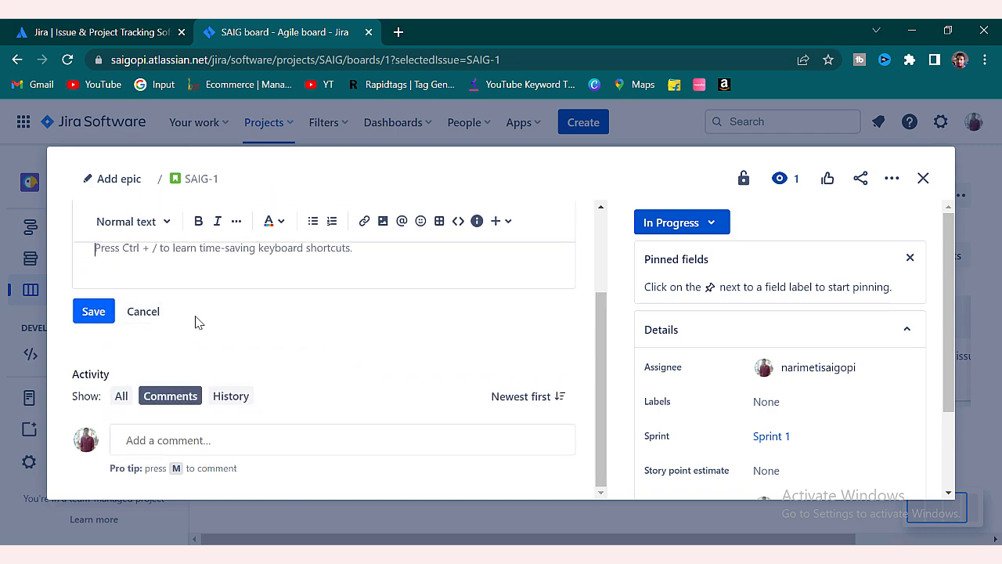
click(165, 317)
Set the description of the "Twitter Authentication for admin" issue to "hello" and save it
click(137, 306)
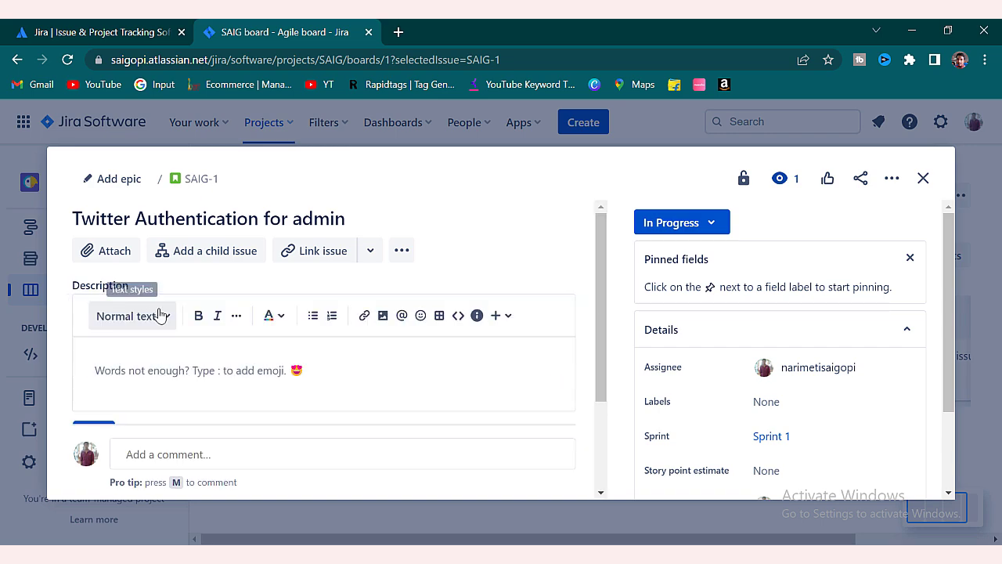
text(he)
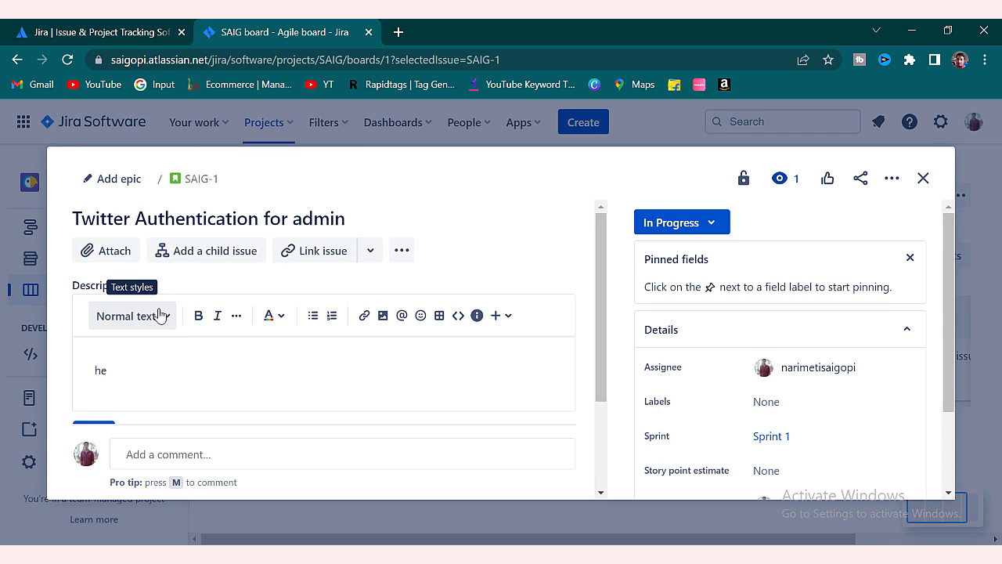
text(llo)
scroll(159, 314, down, 1)
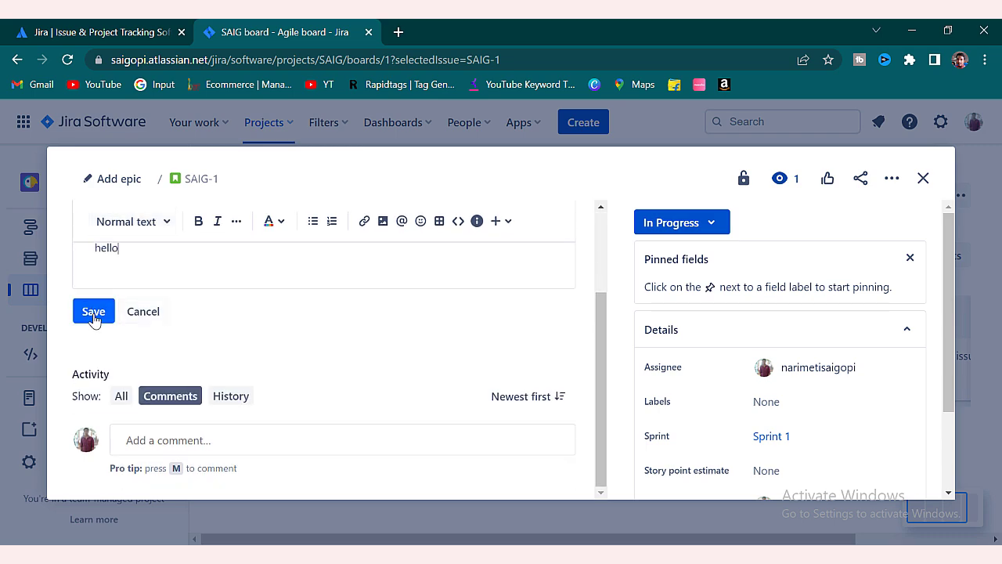
click(89, 308)
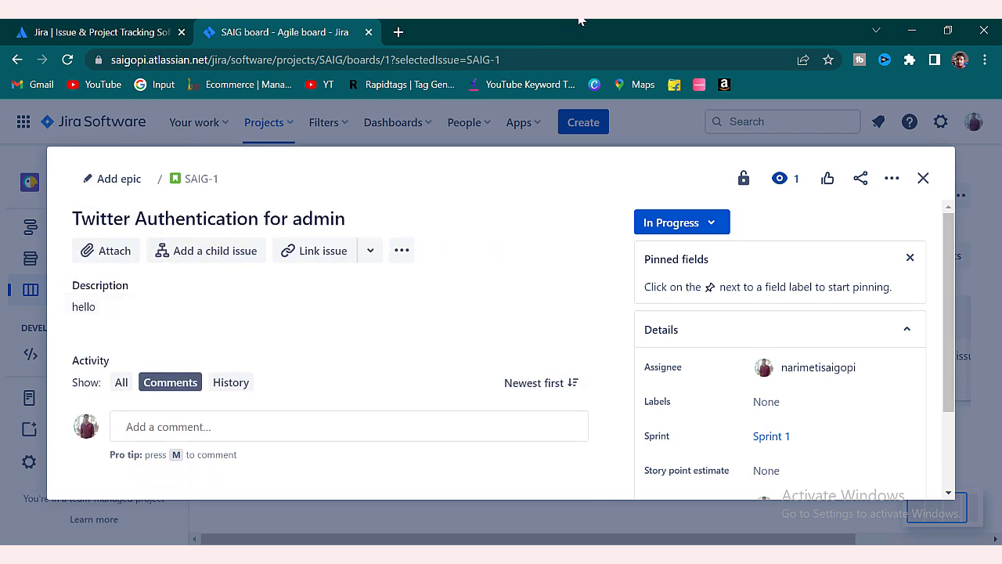
click(367, 213)
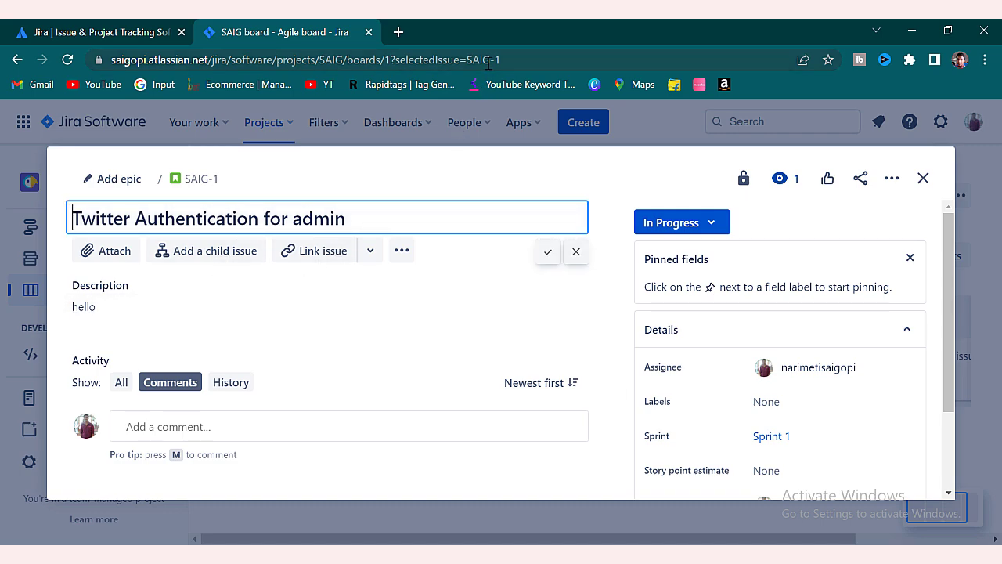
drag(356, 219, 28, 219)
click(580, 344)
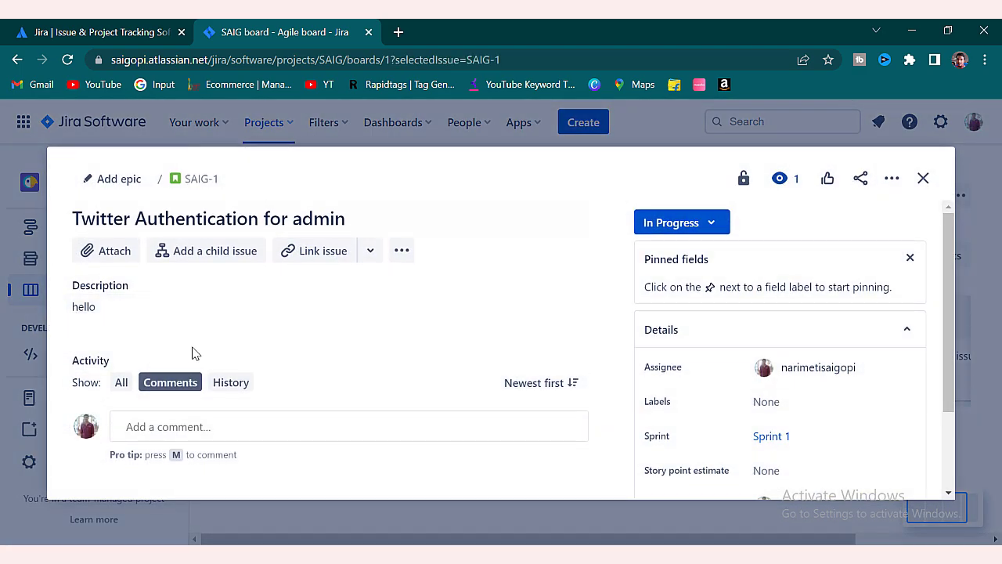
click(129, 313)
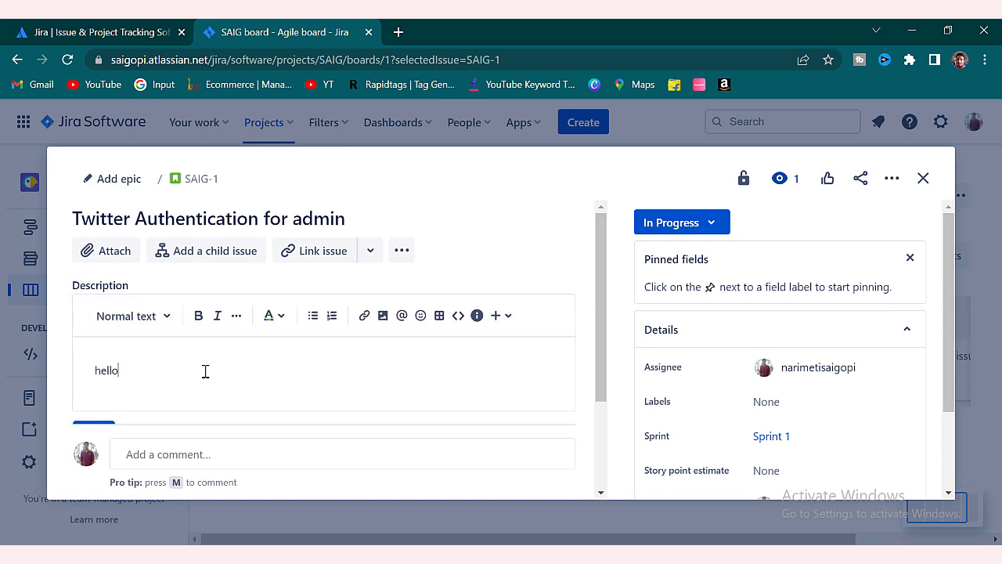
click(479, 230)
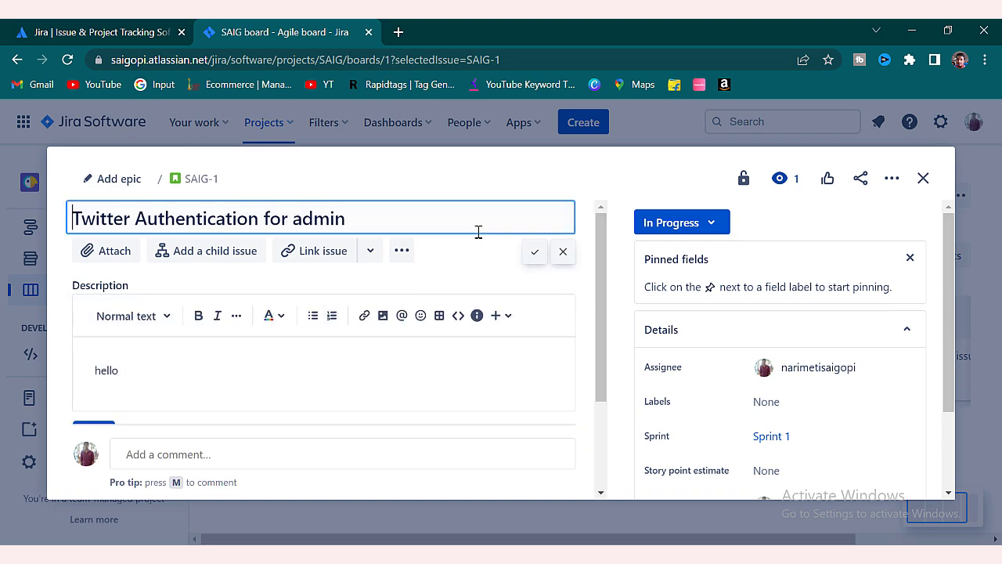
scroll(170, 422, down, 2)
click(122, 398)
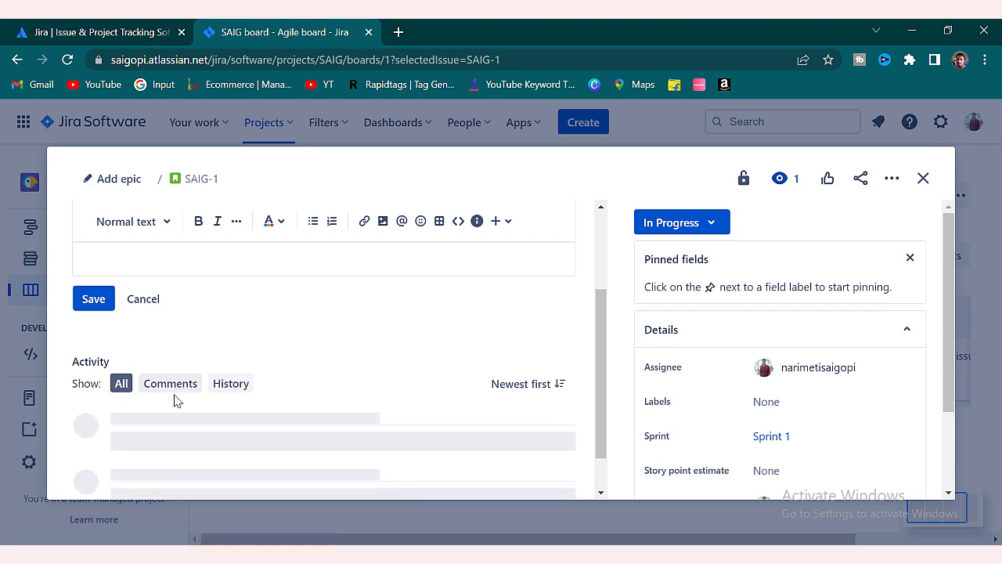
click(186, 399)
Write a comment on the issue reading "i need firebase credentails" and mention Automation for Jira at its end
click(188, 441)
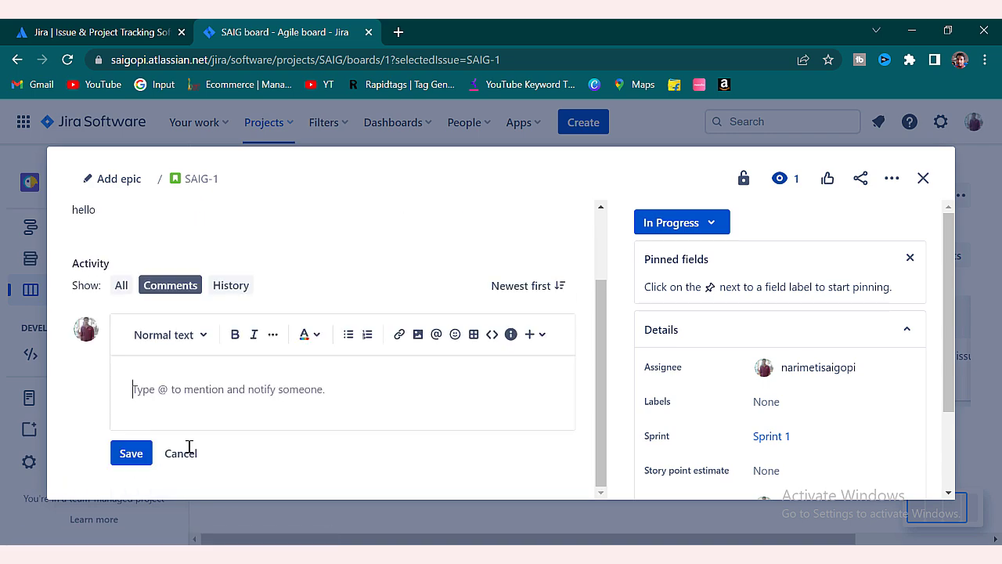
text(wi)
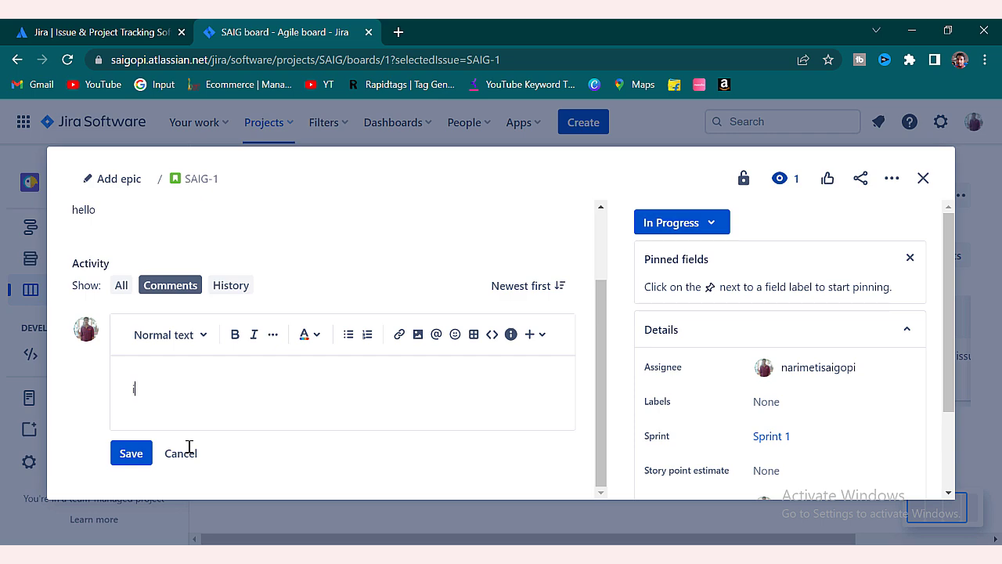
key(BackSpace)
text(i need firebase credentails)
text(@)
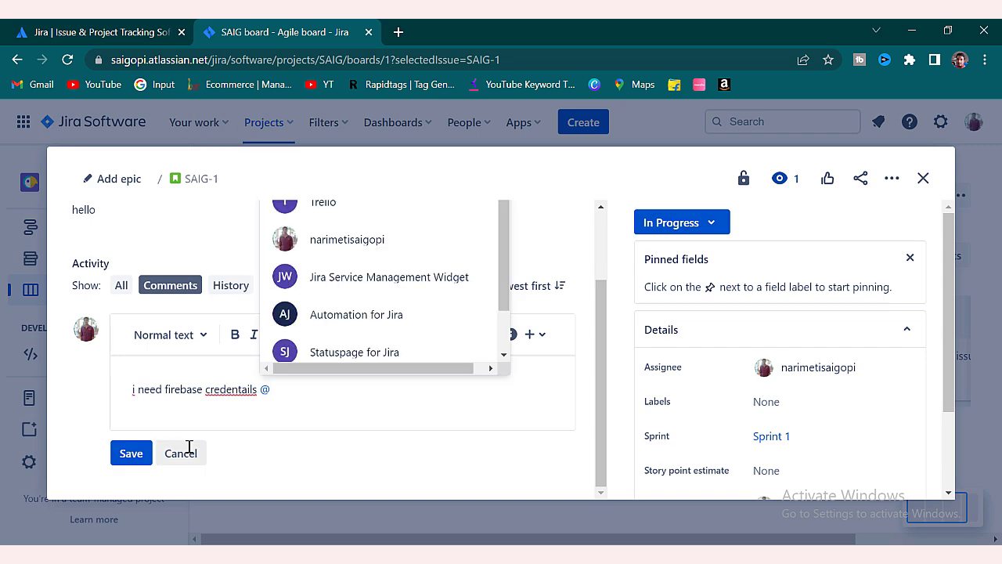
click(372, 322)
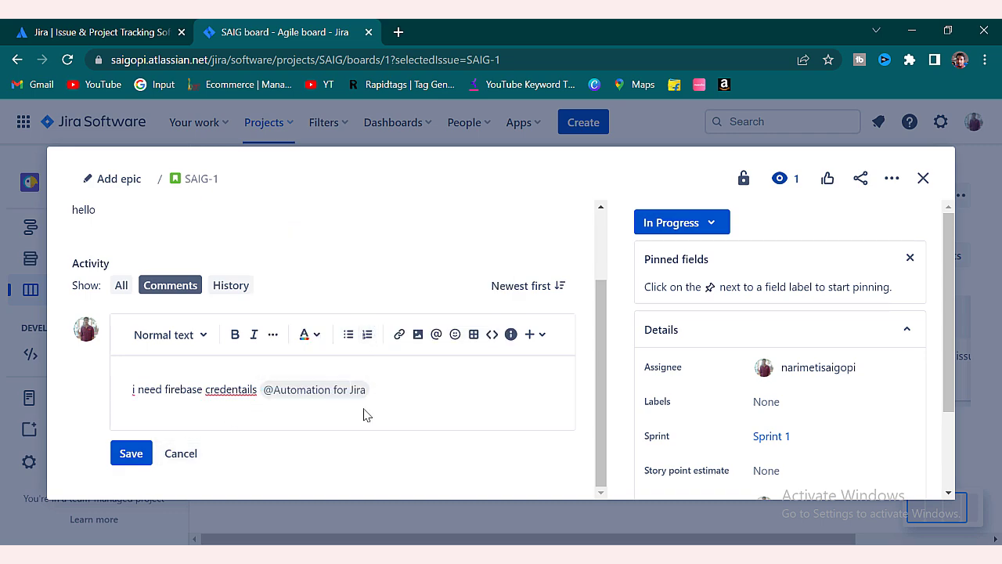
Correct the comment's misspelled word to "credentials" and save the comment
right_click(225, 384)
click(302, 195)
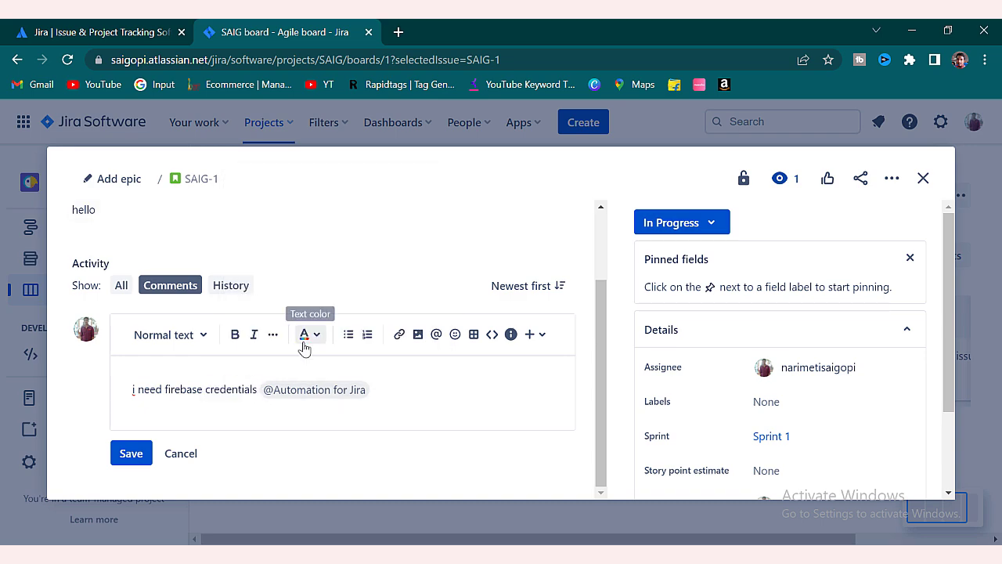
key(Return)
click(131, 471)
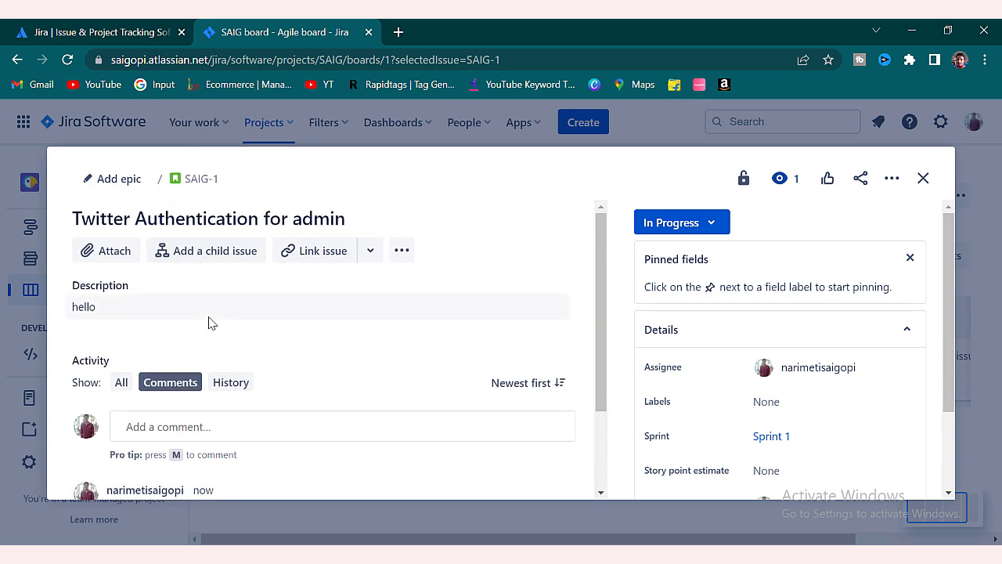
Review the saved comment and the issue's change history, and switch the activity feed to show all entries
scroll(220, 352, down, 3)
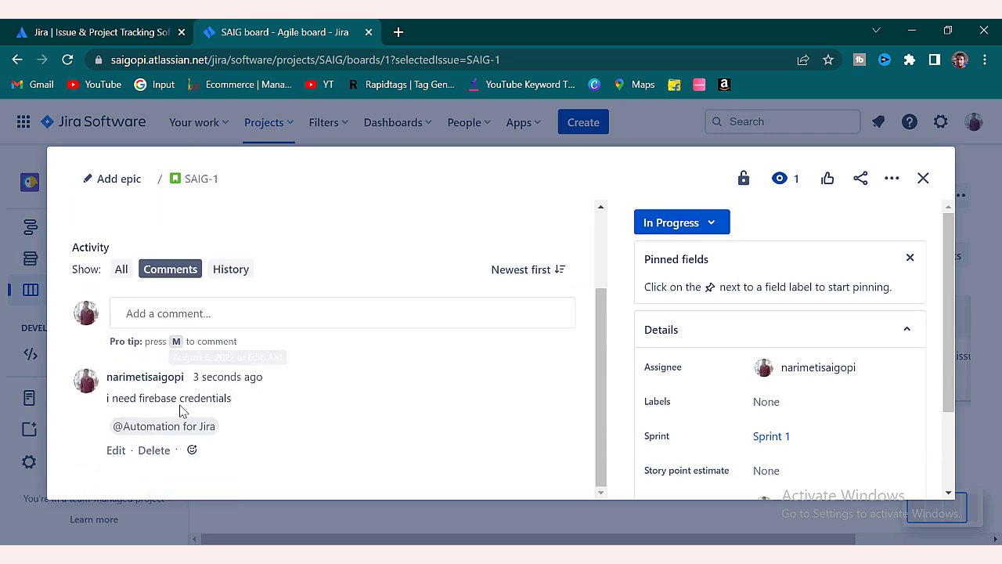
click(230, 270)
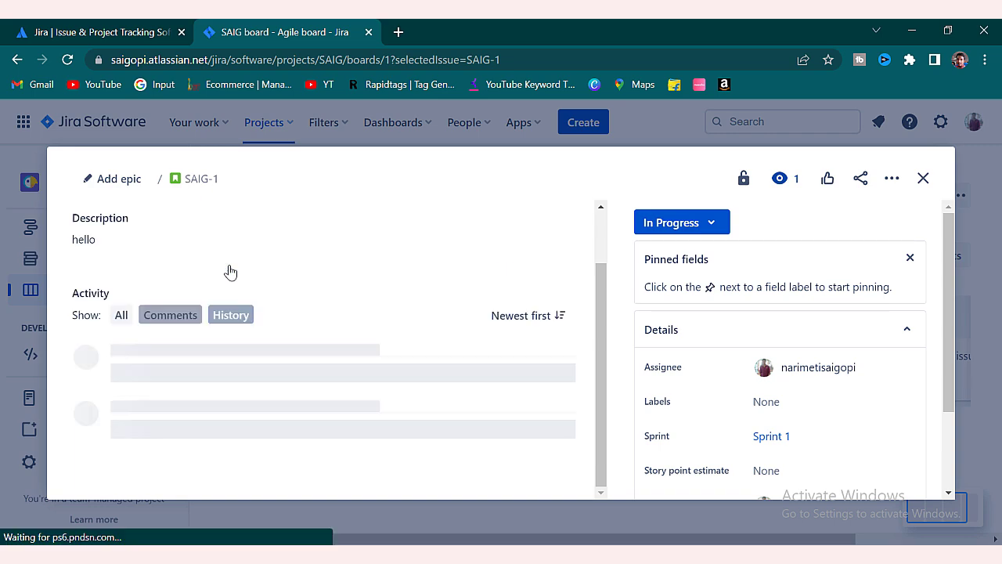
scroll(166, 243, down, 2)
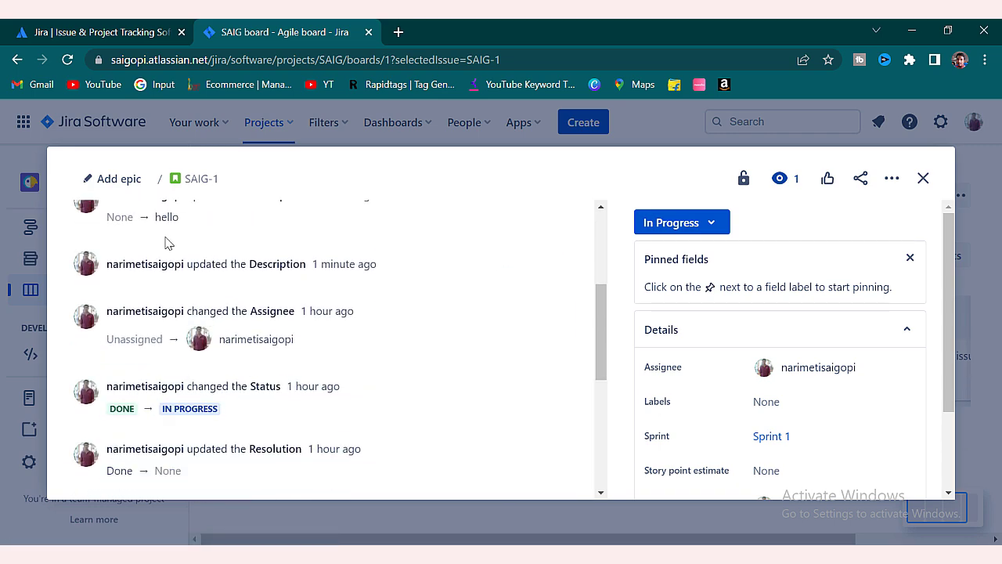
scroll(296, 391, up, 1)
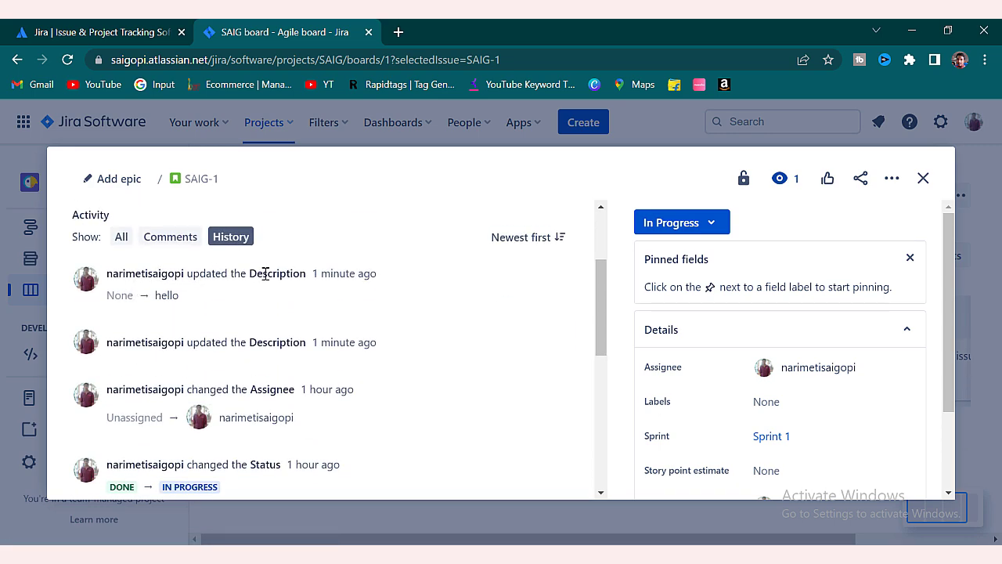
scroll(284, 261, down, 4)
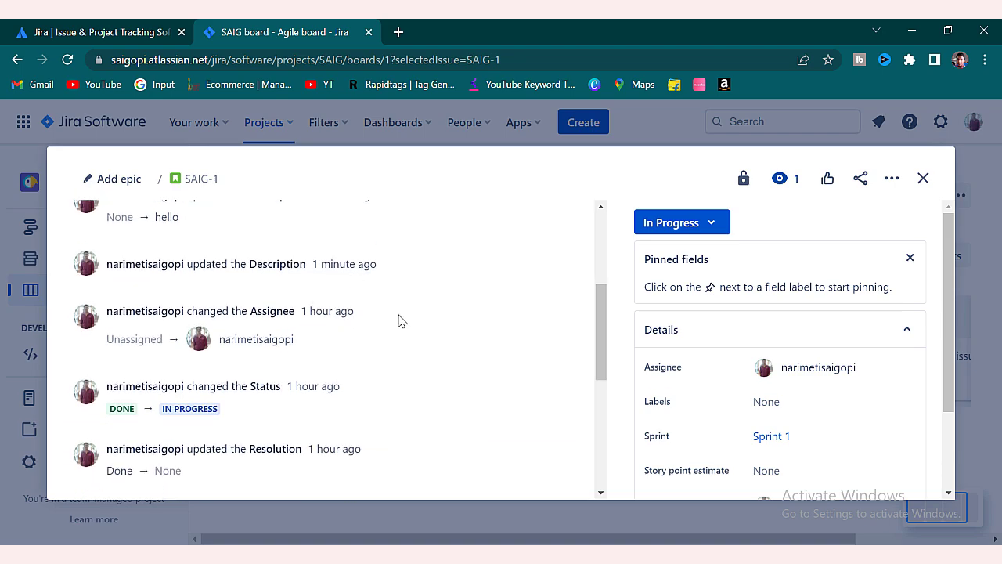
scroll(334, 417, down, 2)
drag(345, 446, 124, 439)
drag(238, 392, 146, 394)
scroll(273, 402, up, 5)
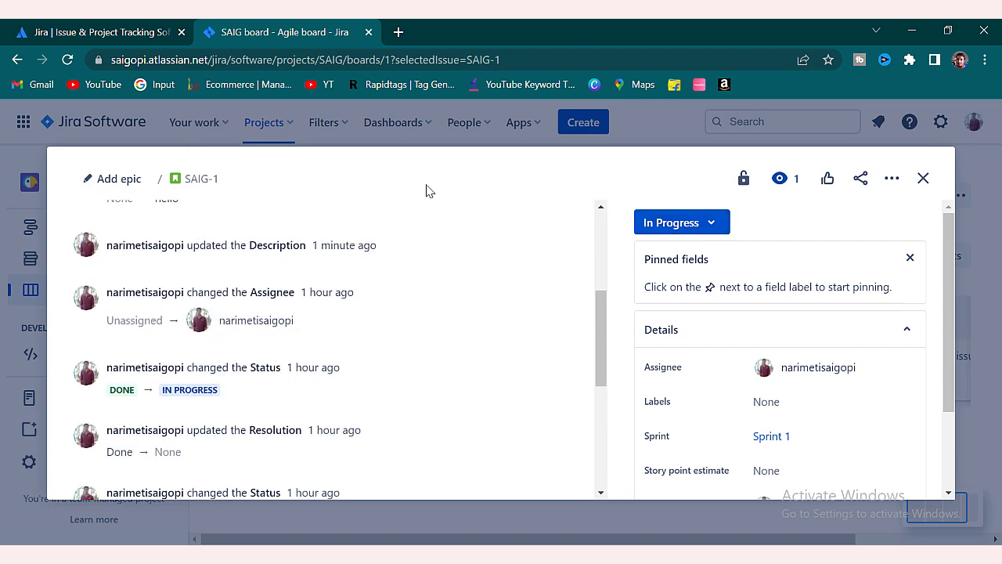
scroll(235, 240, down, 3)
scroll(217, 325, up, 8)
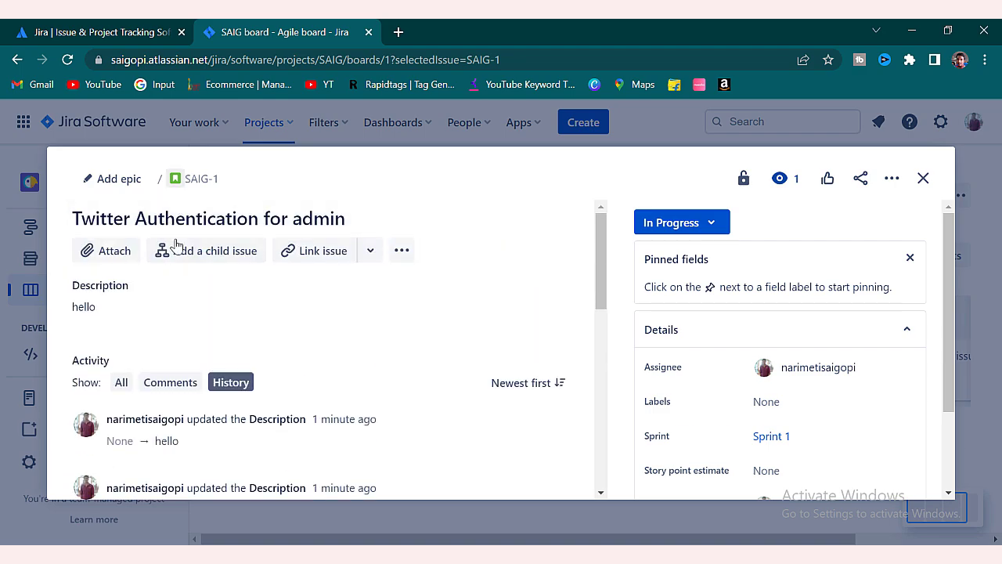
scroll(384, 324, down, 10)
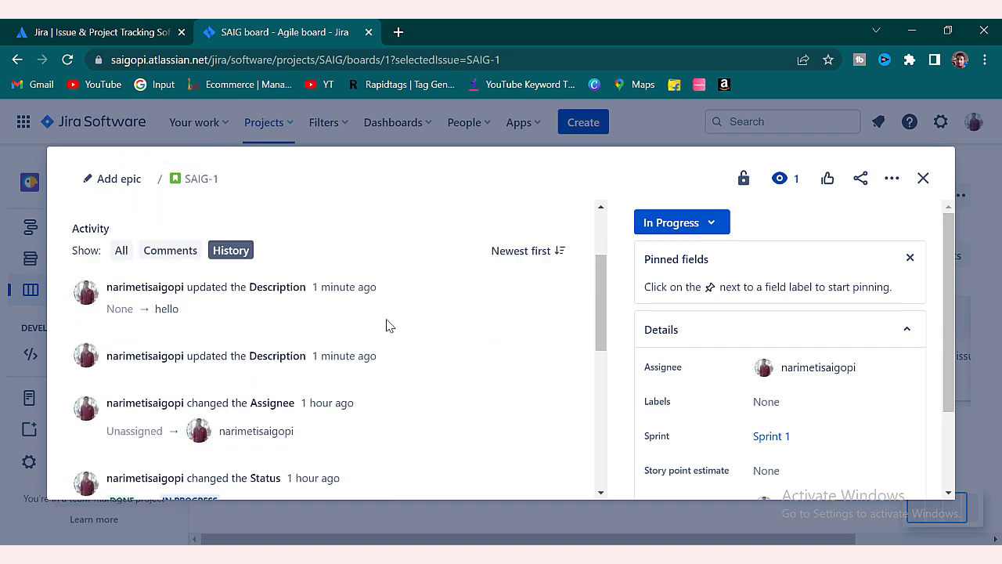
scroll(385, 324, up, 10)
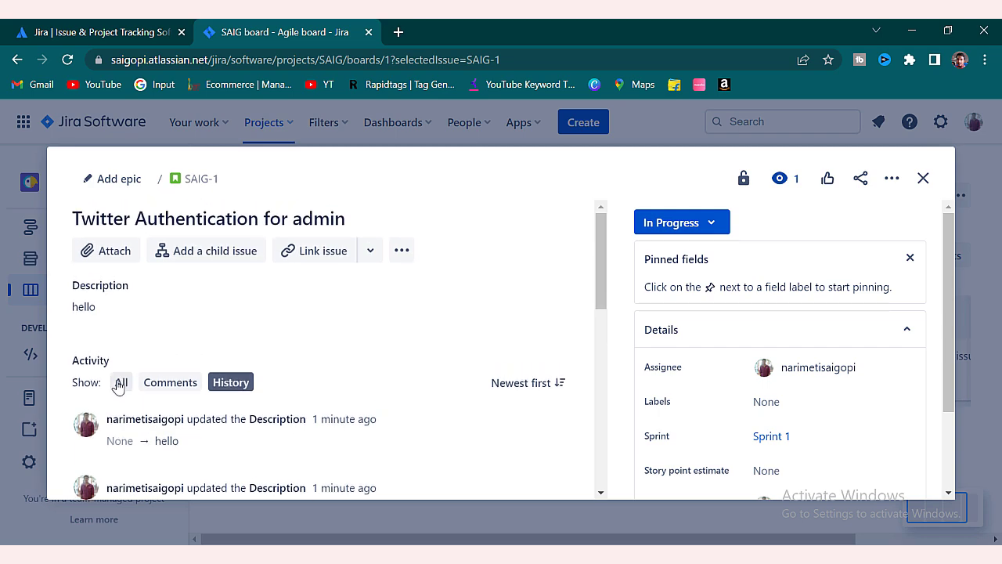
click(119, 382)
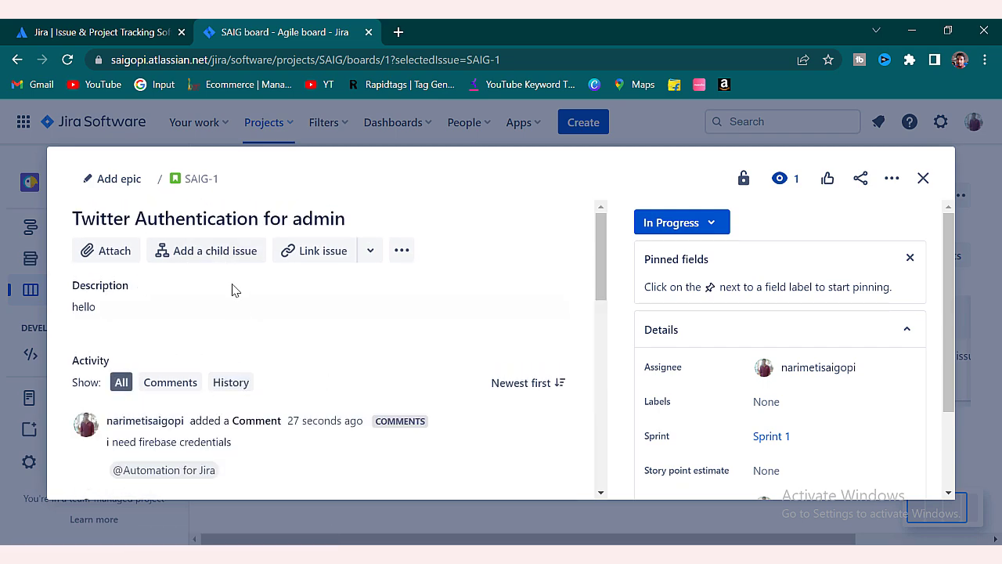
Add a child issue named "Required Firebase Config" to the "Twitter Authentication for admin" issue
click(197, 252)
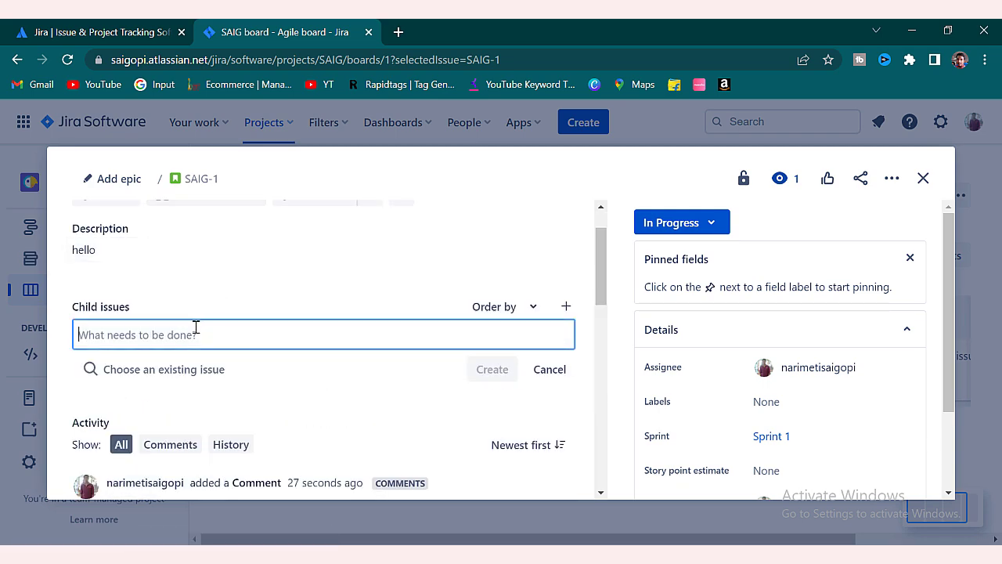
text(Required Firebase Config)
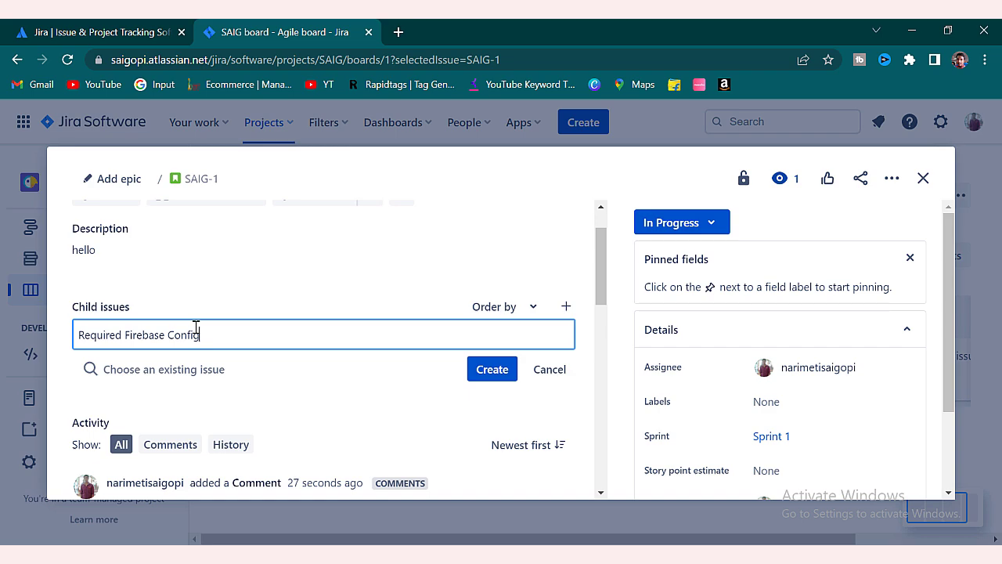
click(505, 370)
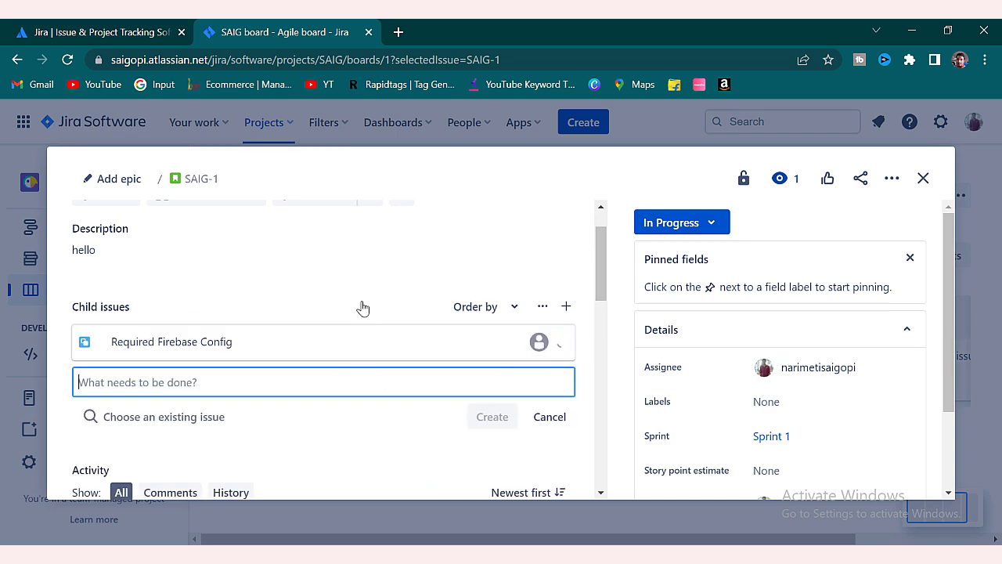
scroll(376, 289, up, 1)
click(229, 227)
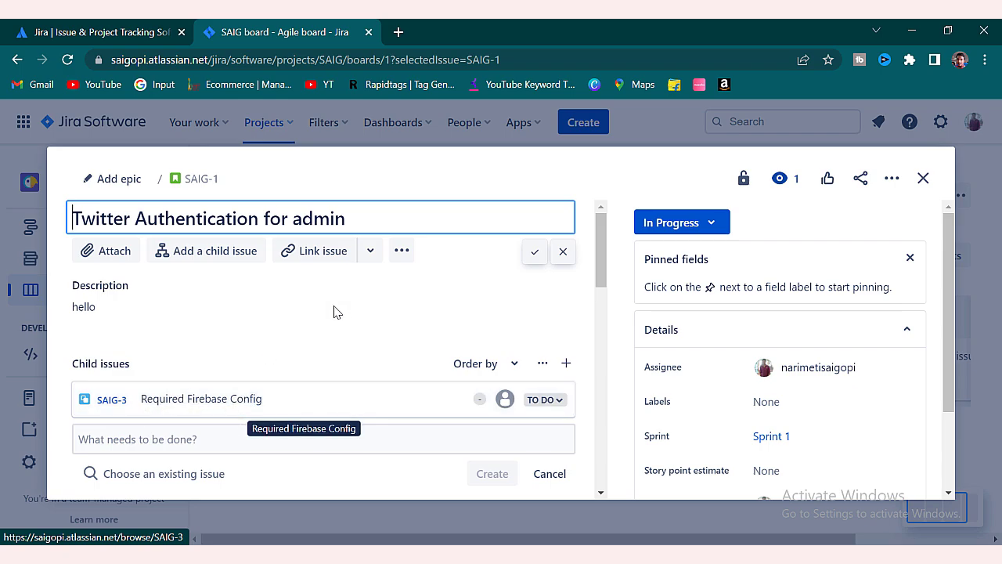
scroll(333, 317, down, 2)
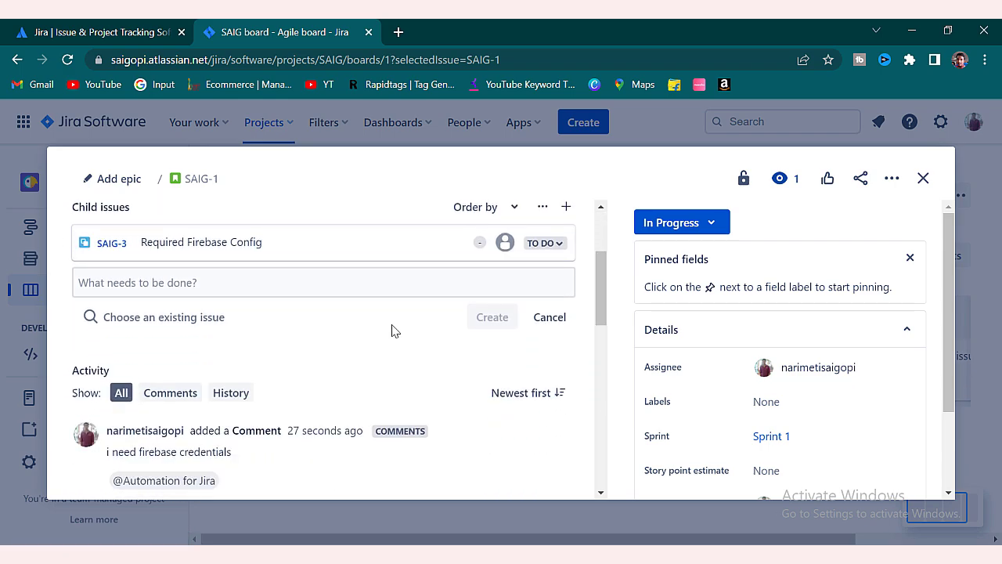
Examine the issue's details and its viewing-restriction, voting and sharing options, including the page address that can be shared
scroll(777, 221, down, 2)
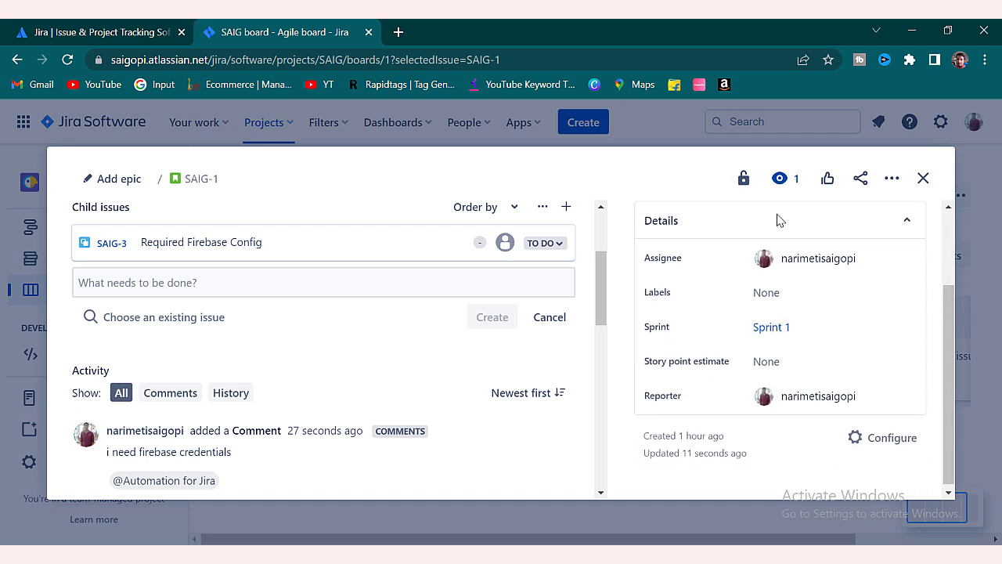
click(743, 179)
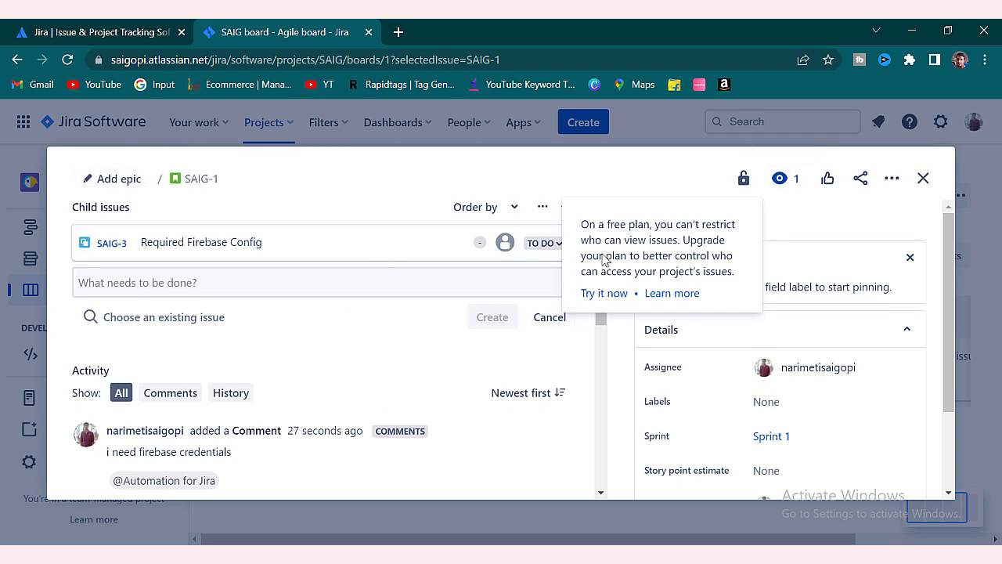
click(826, 181)
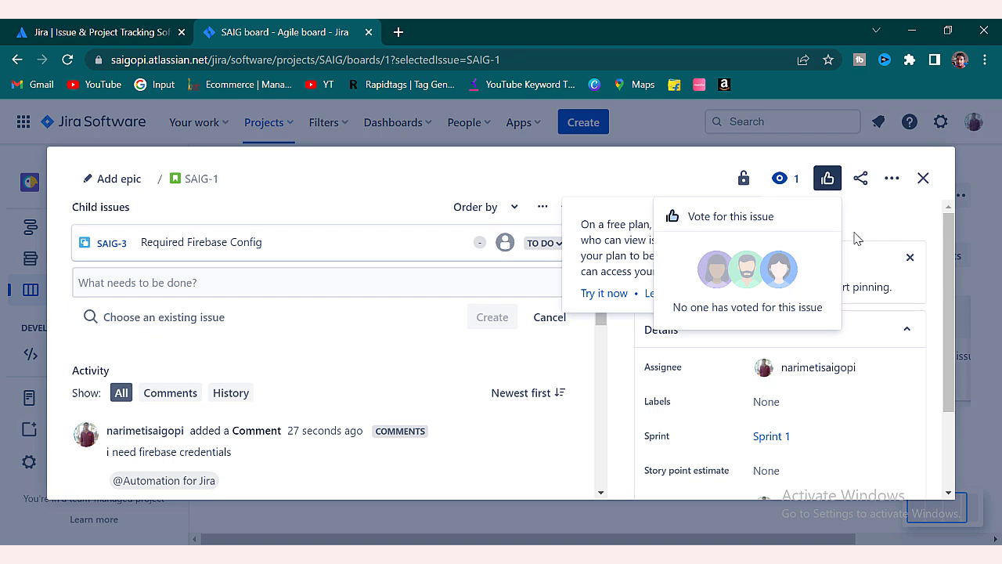
click(858, 235)
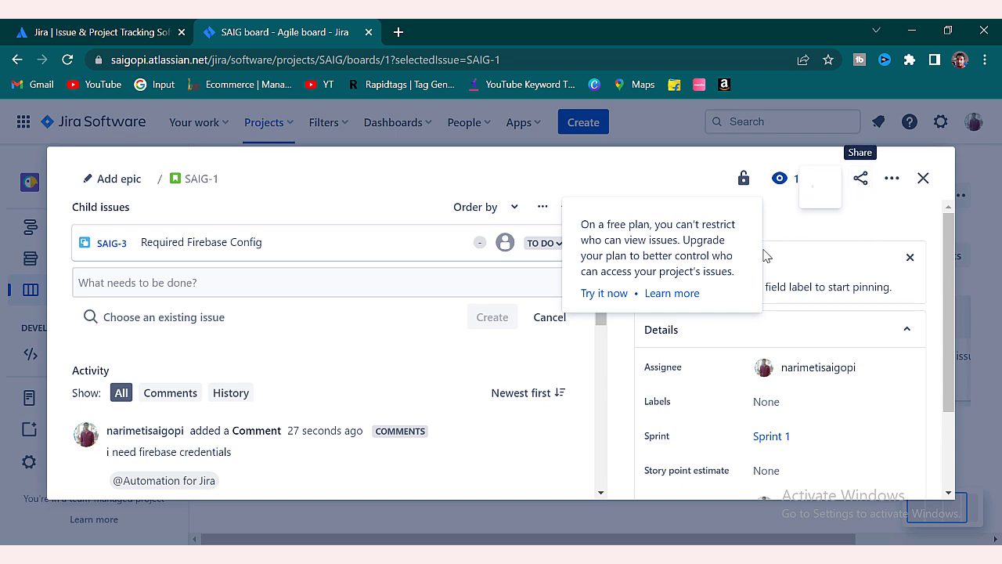
click(860, 178)
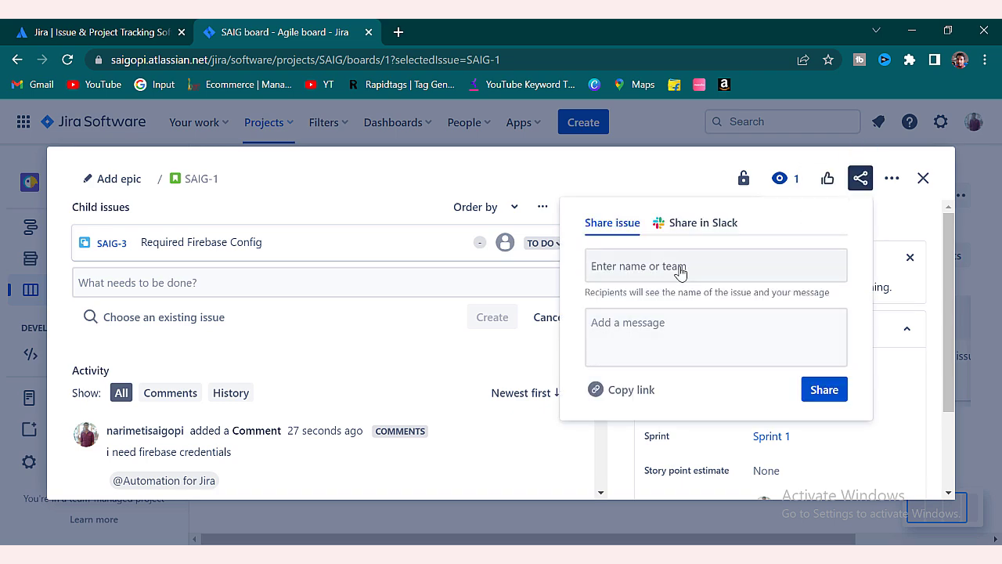
click(659, 177)
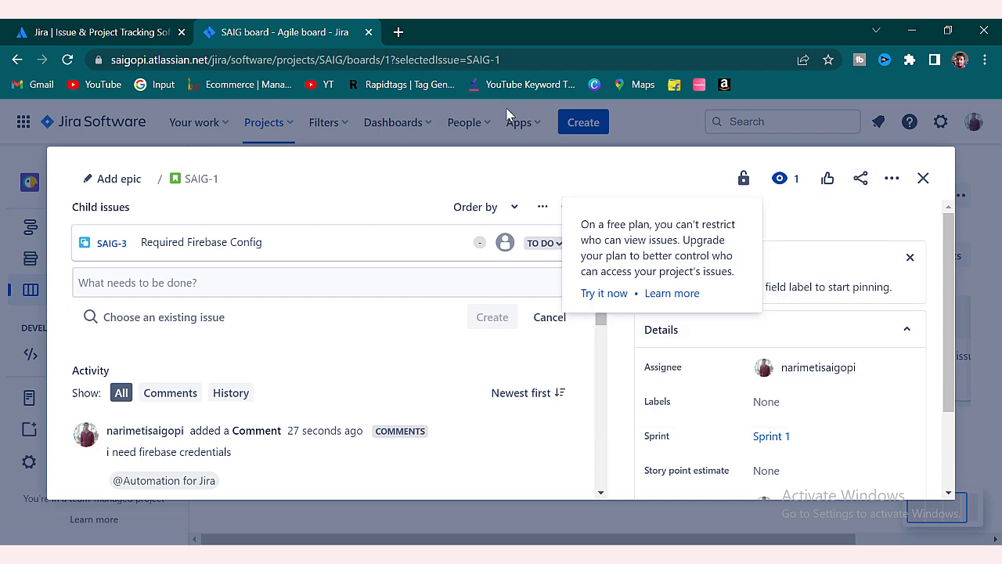
click(529, 60)
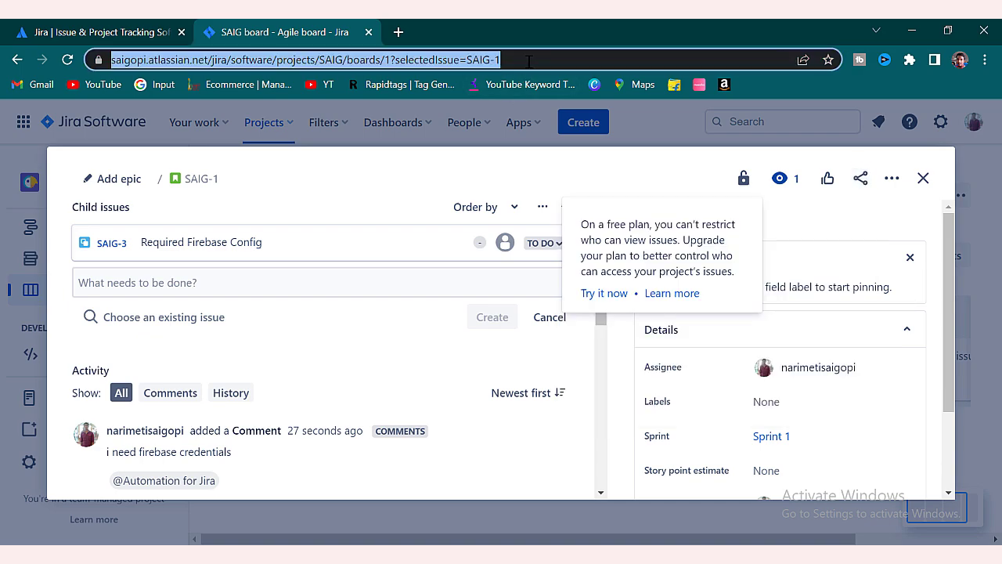
click(826, 204)
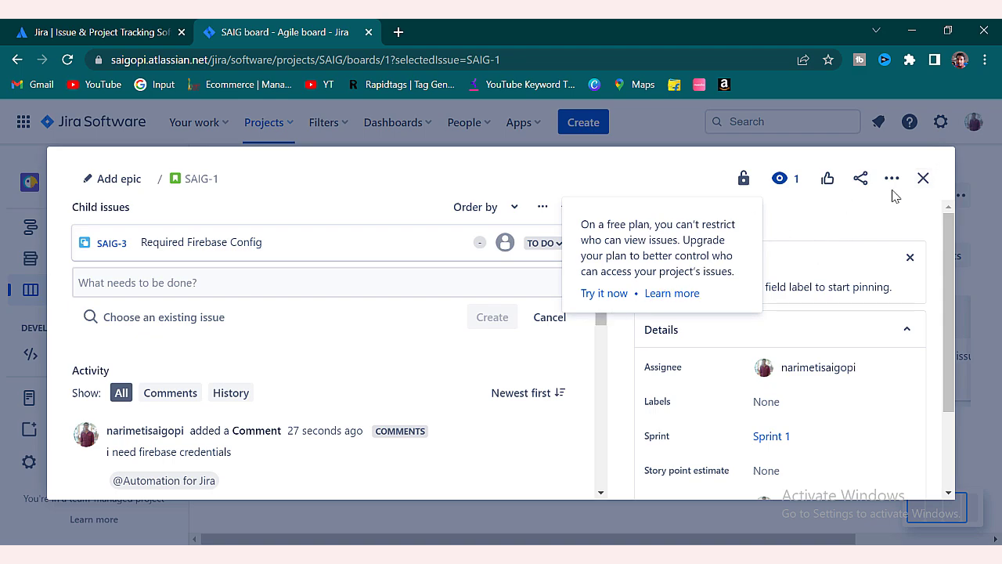
click(924, 179)
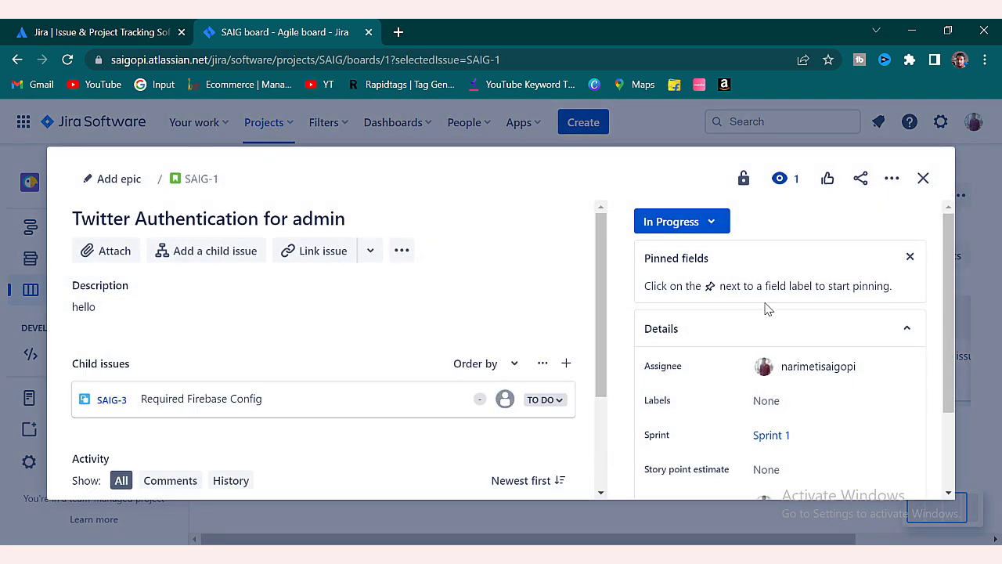
Add the new label "story" to the "Twitter Authentication for admin" issue
scroll(767, 309, down, 3)
click(793, 295)
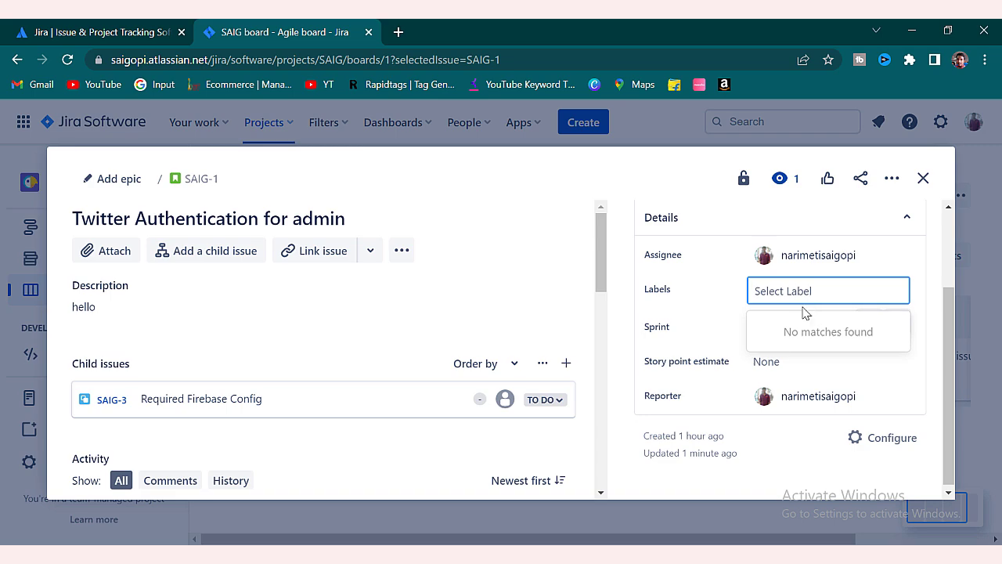
text(d)
key(BackSpace)
text(story)
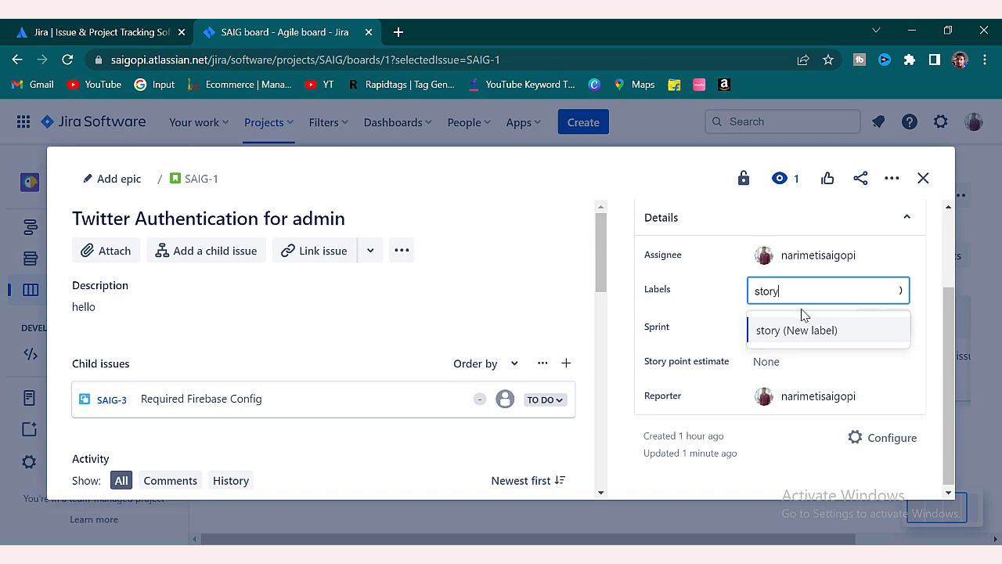
click(828, 332)
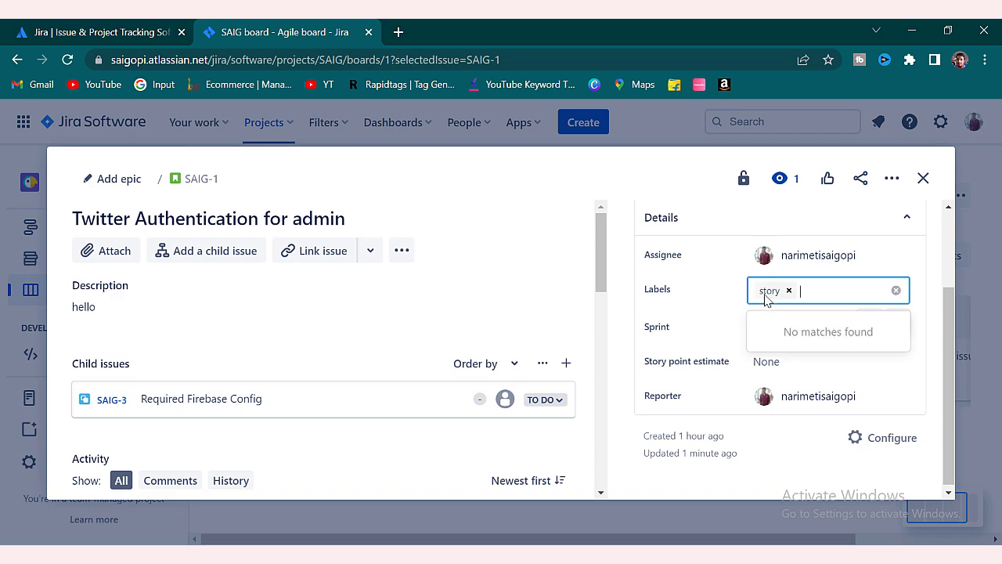
click(720, 321)
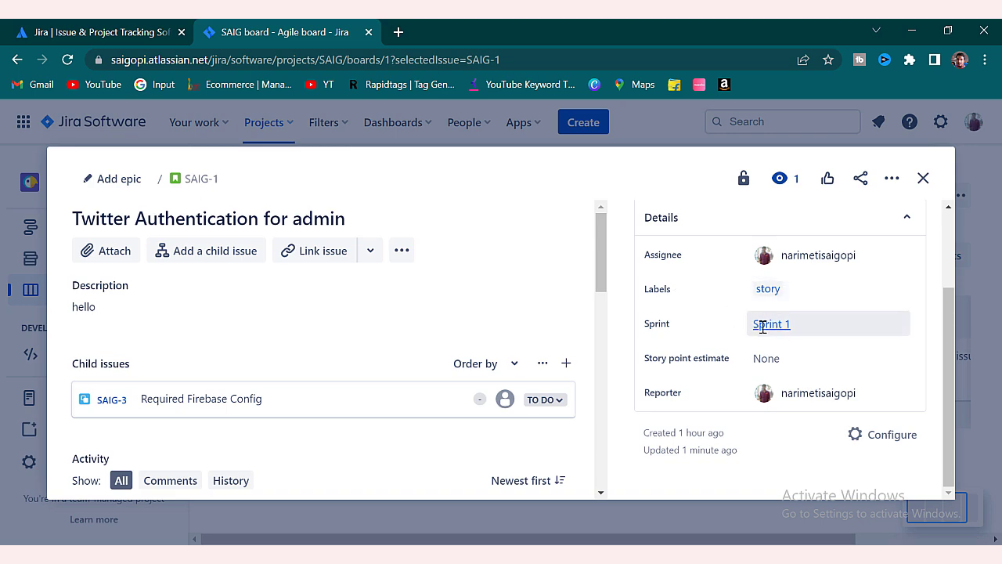
Set the issue's story point estimate to 10 and save it
click(789, 357)
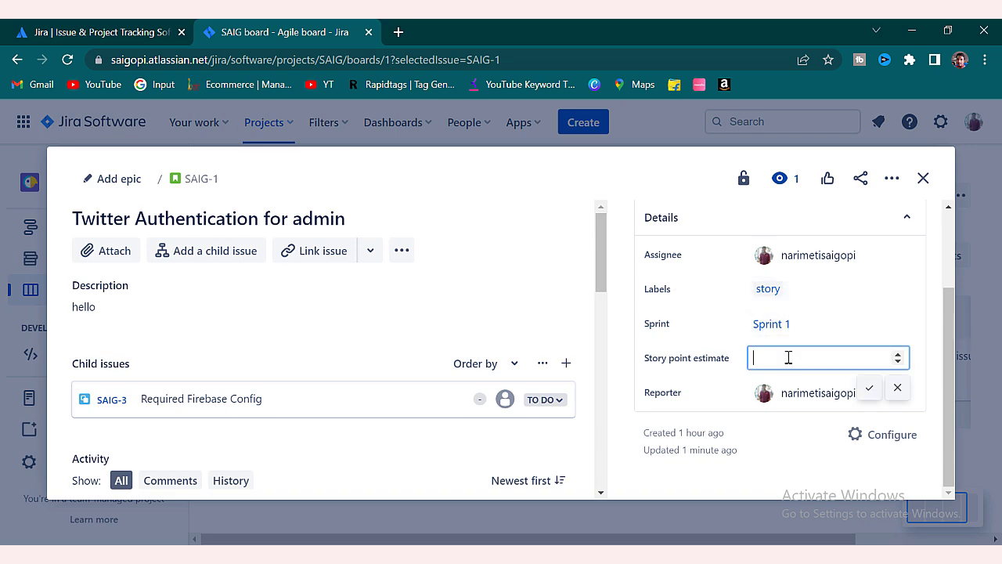
click(866, 389)
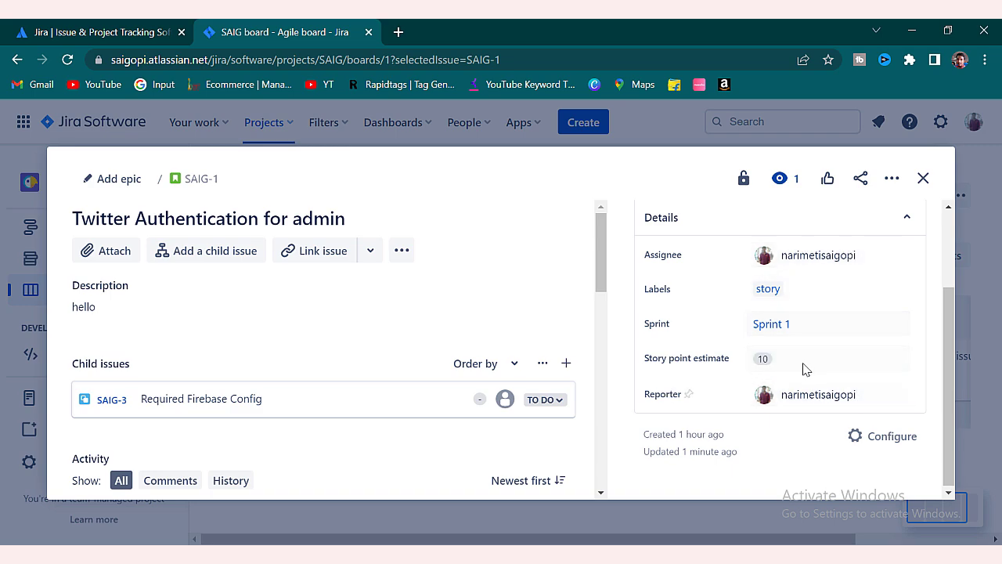
scroll(816, 383, up, 2)
scroll(815, 373, down, 2)
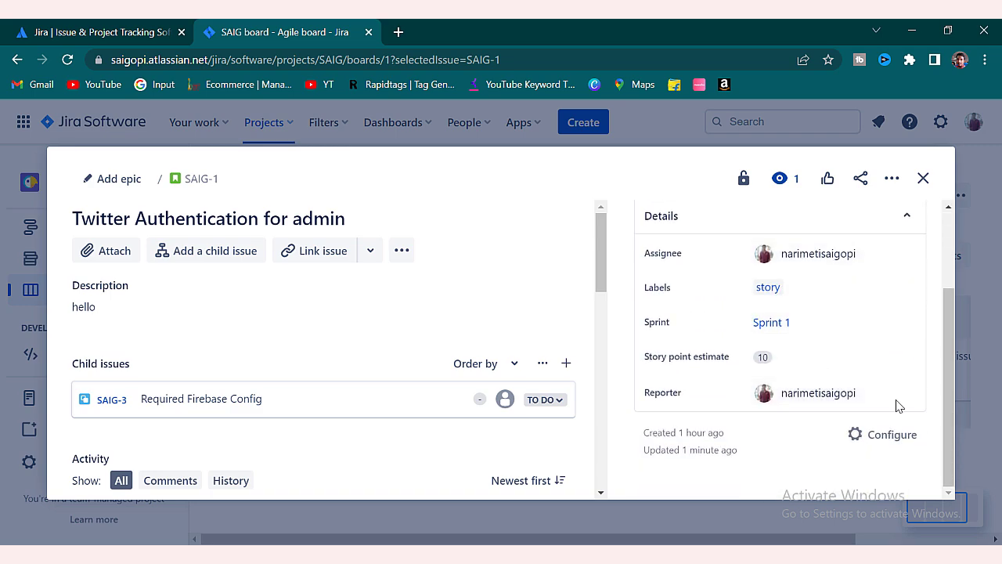
Clear the issue's current assignee and set the assignee to Unassigned
scroll(822, 399, up, 2)
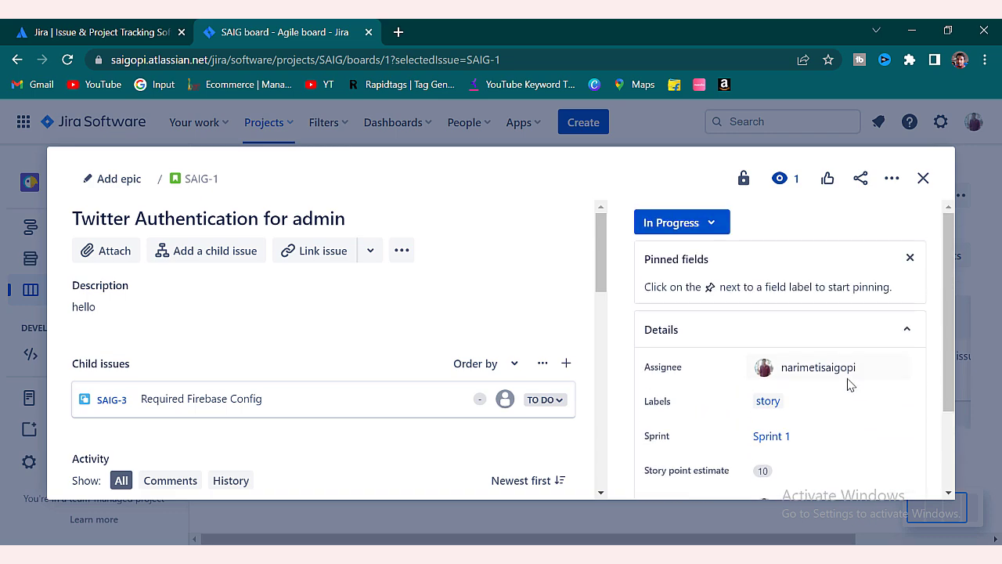
click(832, 371)
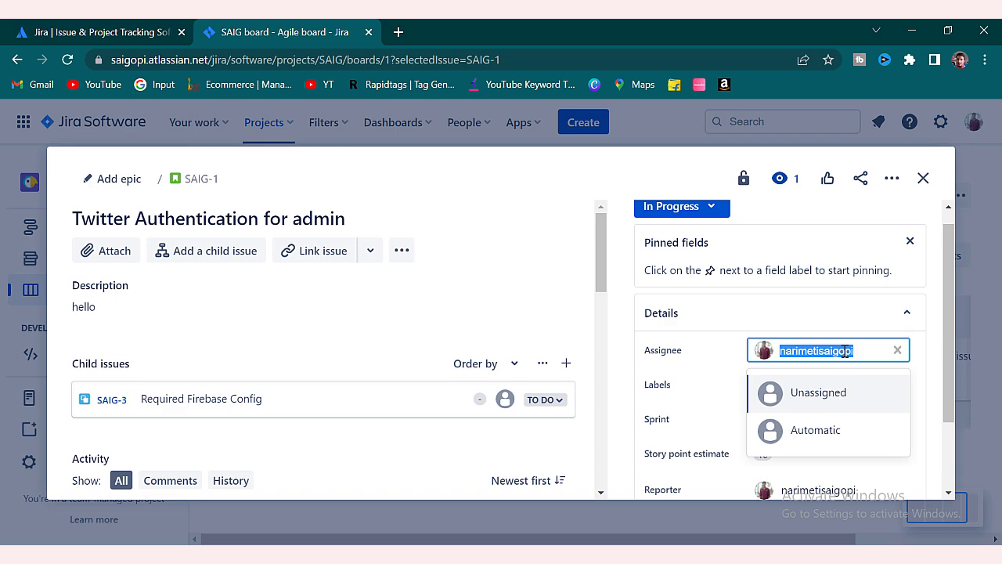
key(BackSpace)
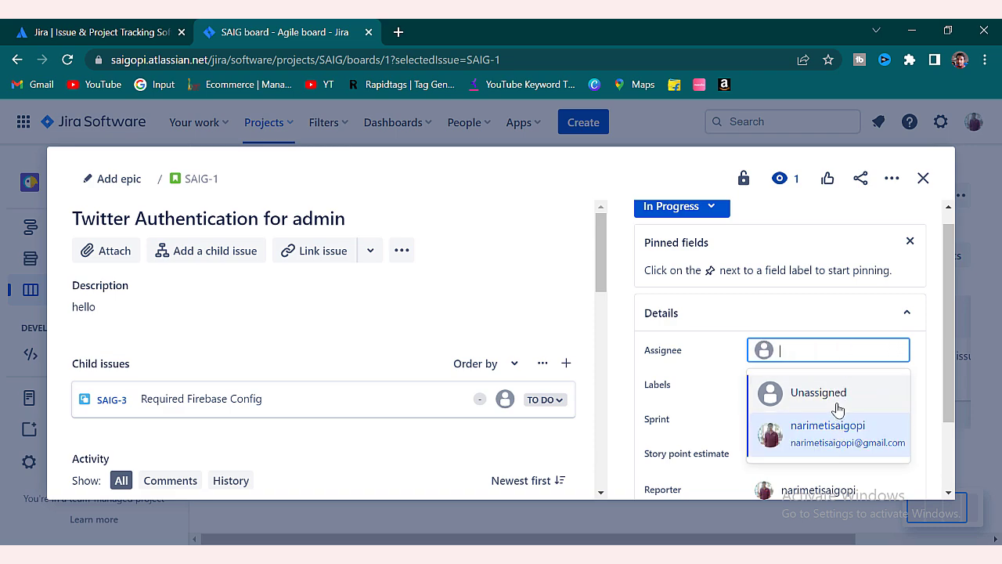
click(836, 398)
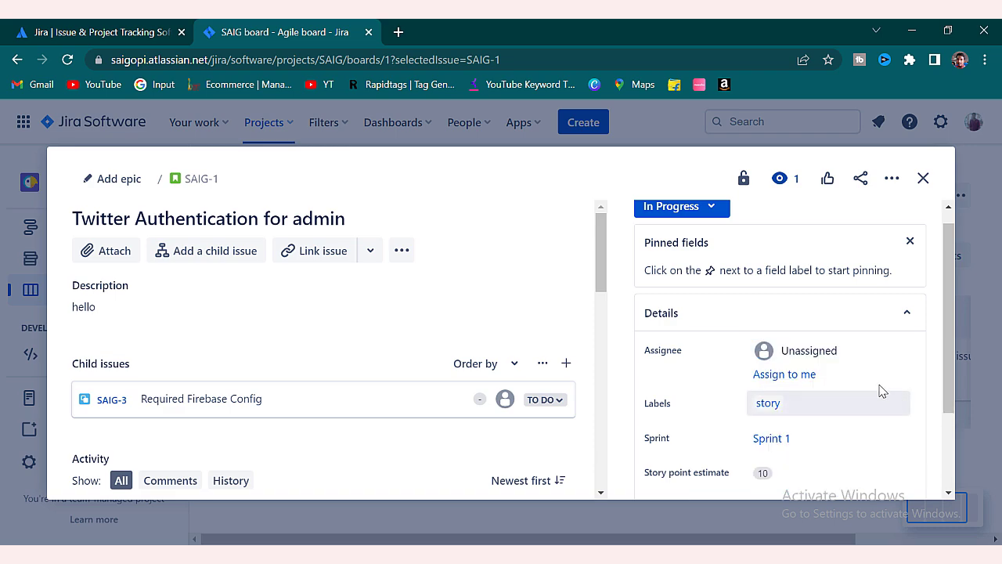
Try the Automatic assignee option for the issue, and assign the issue to yourself
click(826, 350)
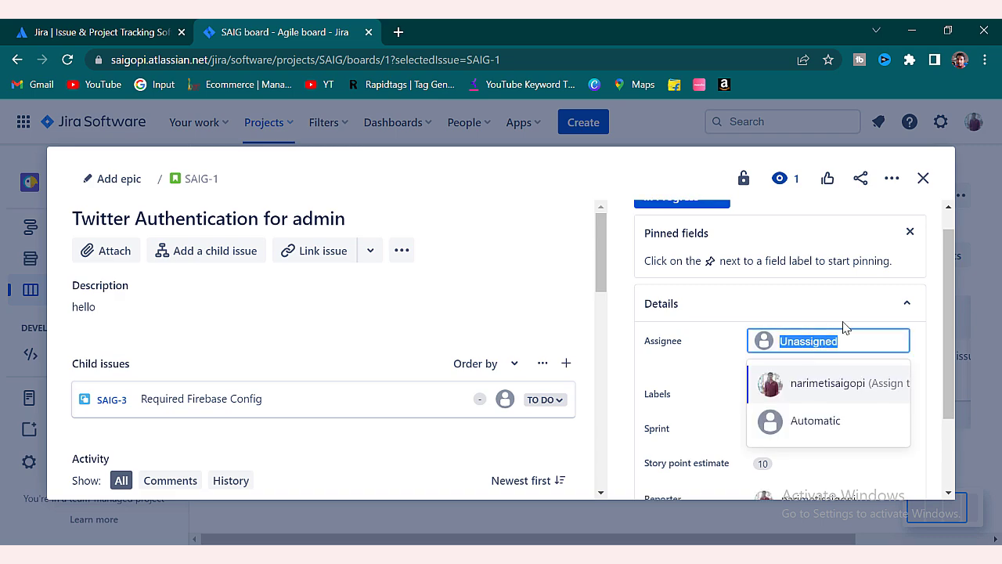
click(827, 421)
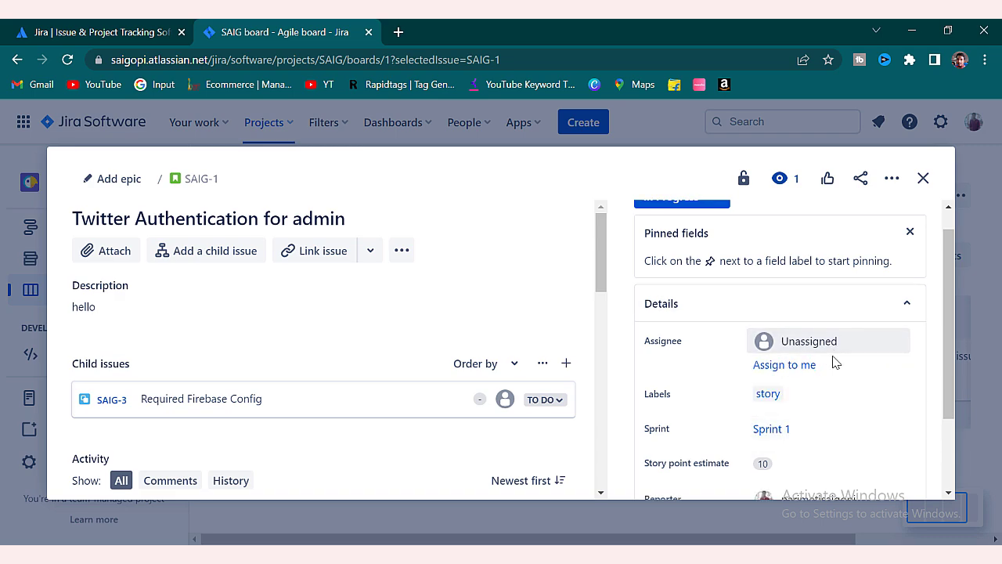
scroll(762, 313, down, 1)
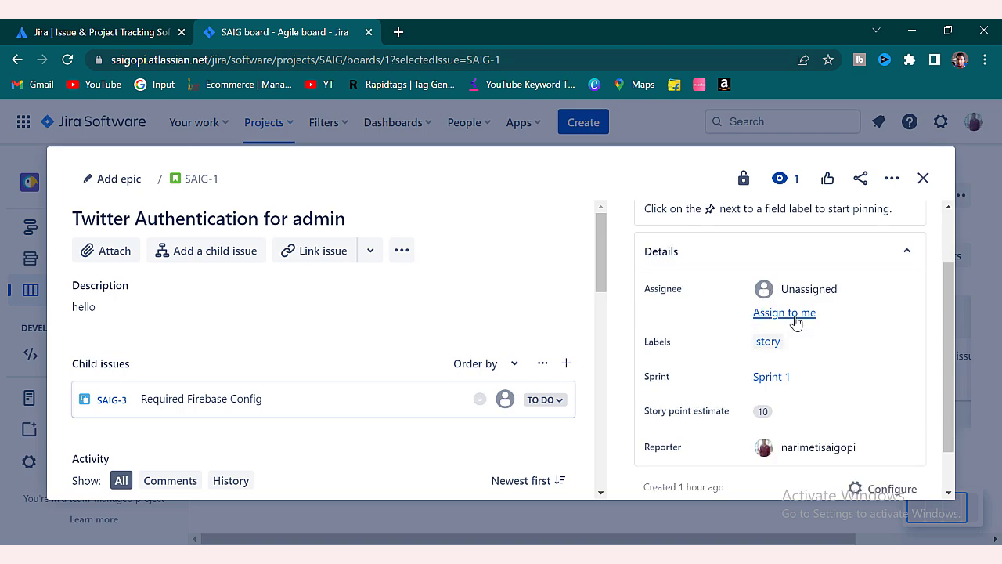
click(790, 313)
Look through the issue's detail fields, child issues and activity, and close the issue
scroll(546, 321, down, 2)
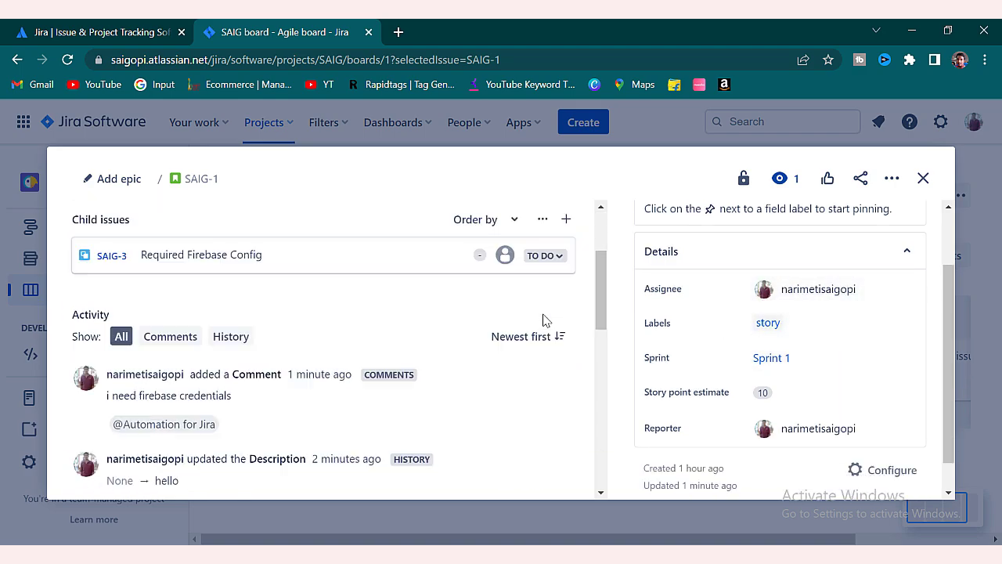
scroll(546, 321, down, 3)
scroll(543, 320, up, 6)
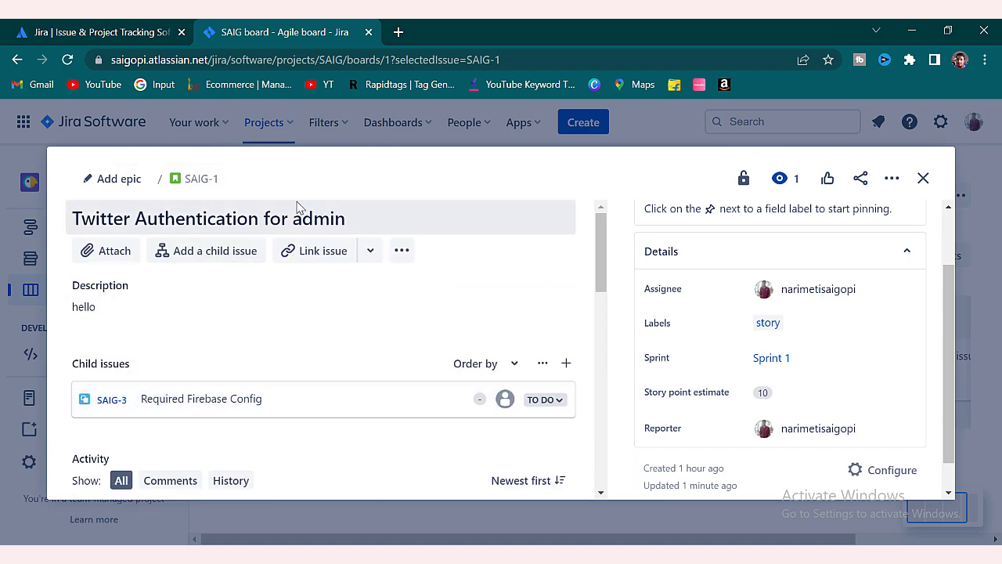
click(923, 179)
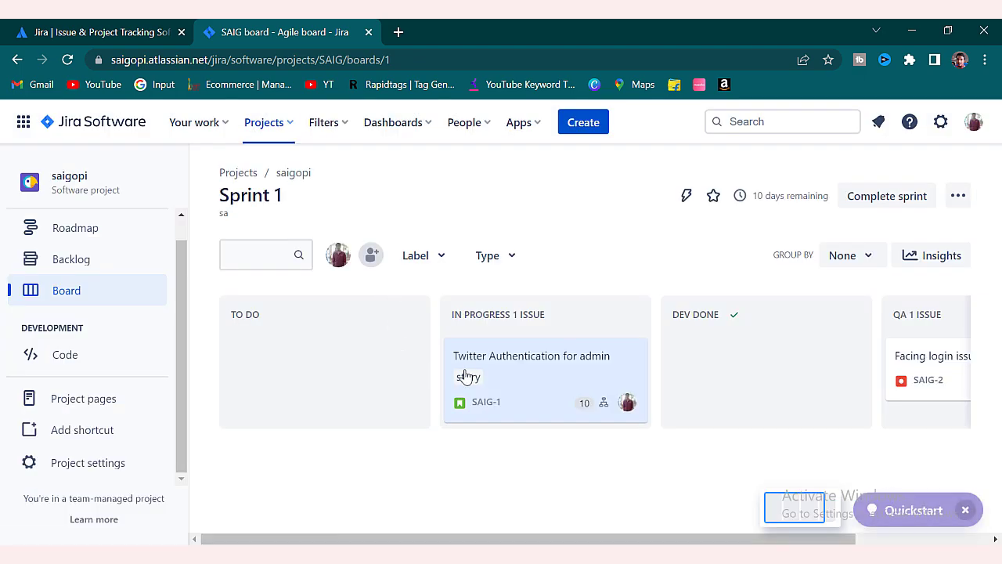
Reopen the "Twitter Authentication for admin" issue and examine its page address and its list of additional actions
click(555, 377)
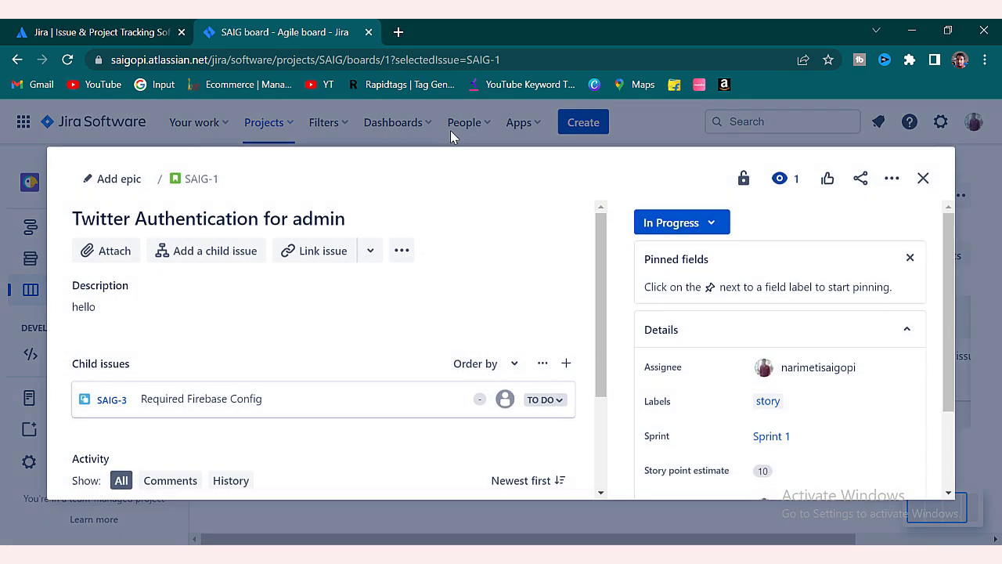
click(516, 61)
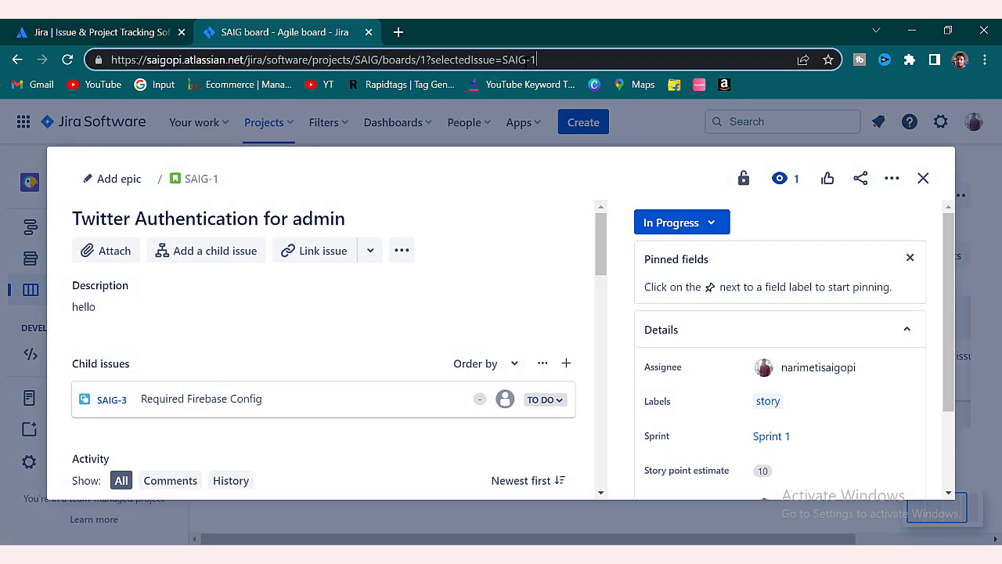
triple_click(526, 61)
click(420, 61)
click(896, 180)
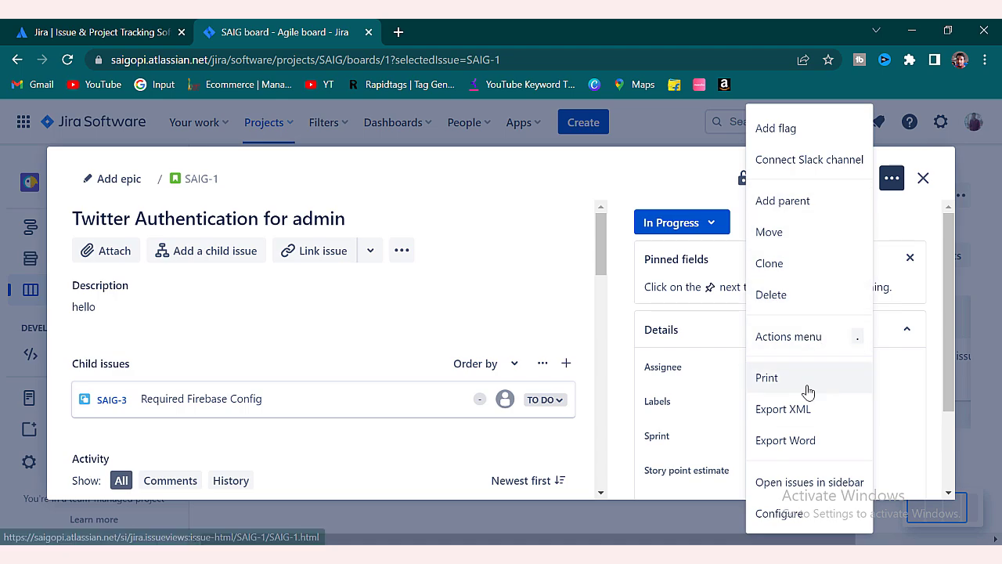
Save the description as it is, and look at the plan upgrade offer for restricting who can view the issue
click(405, 306)
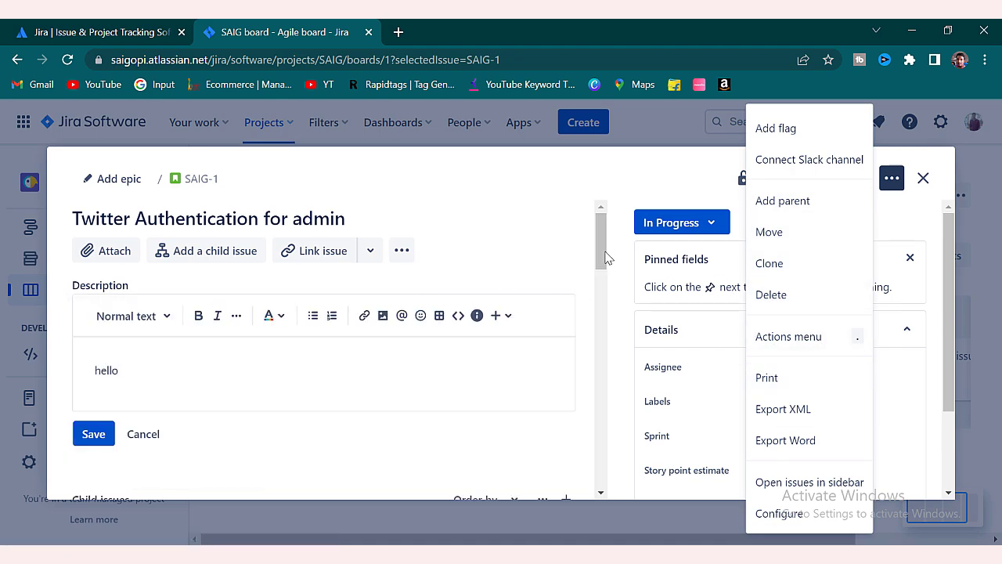
click(557, 214)
click(650, 177)
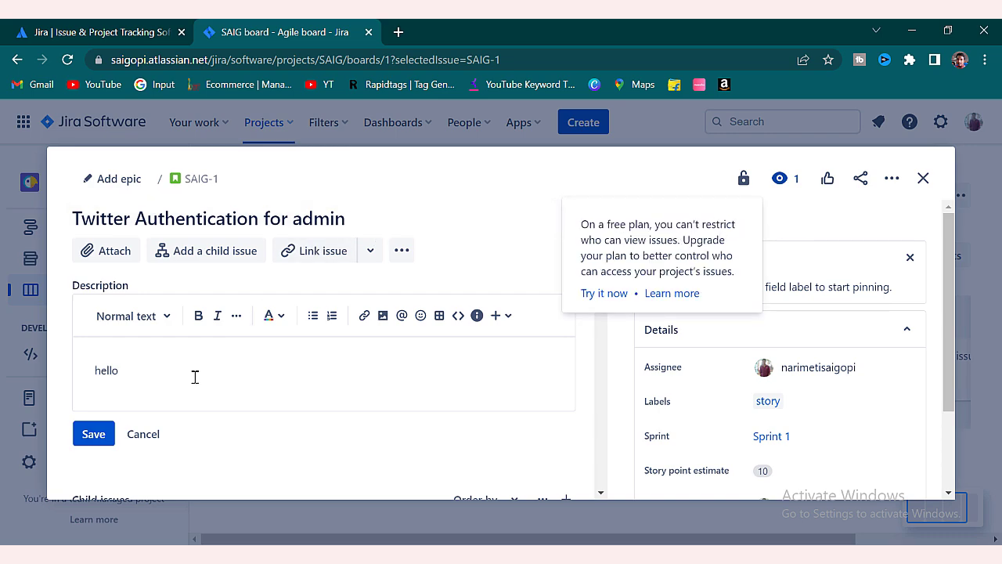
click(93, 433)
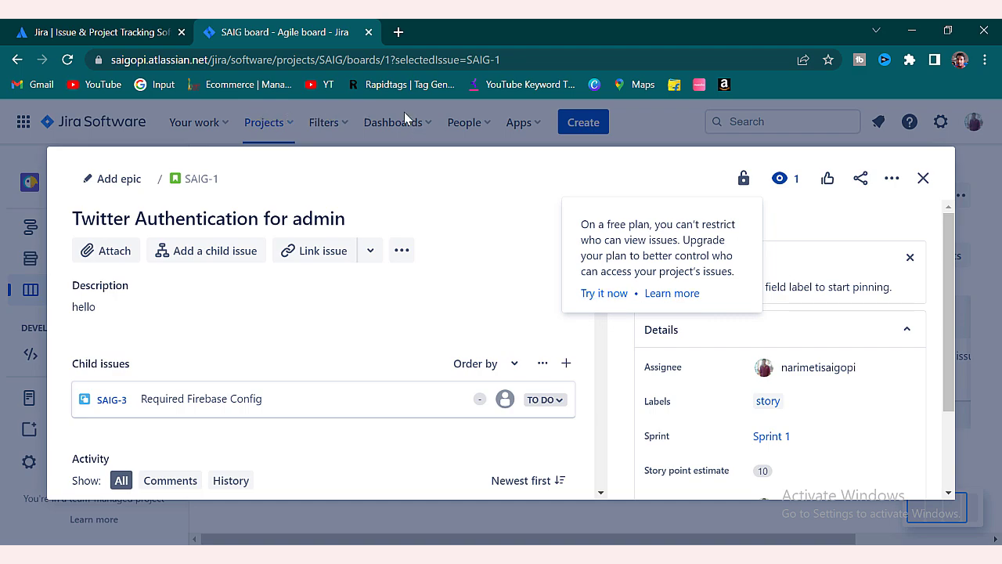
click(606, 292)
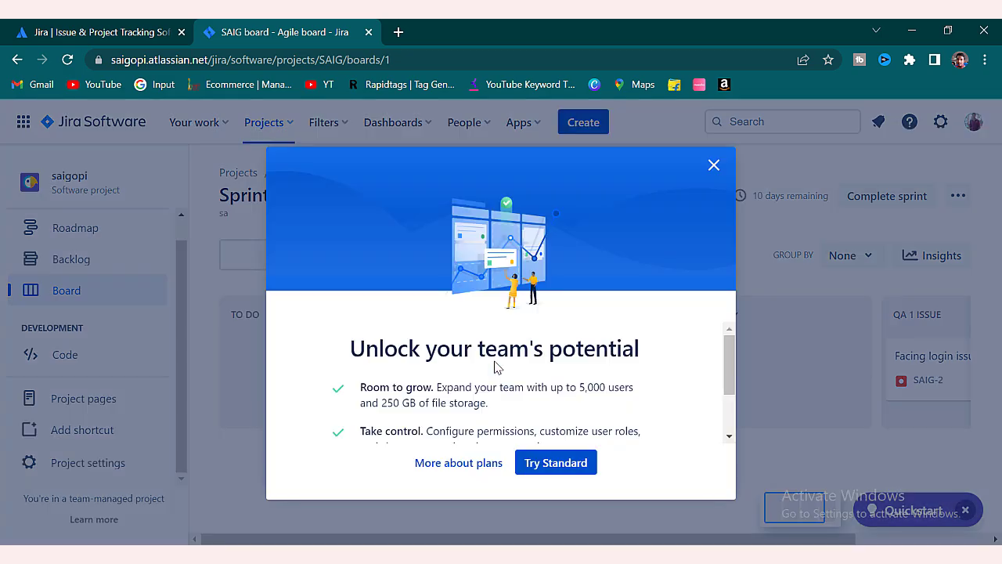
click(715, 167)
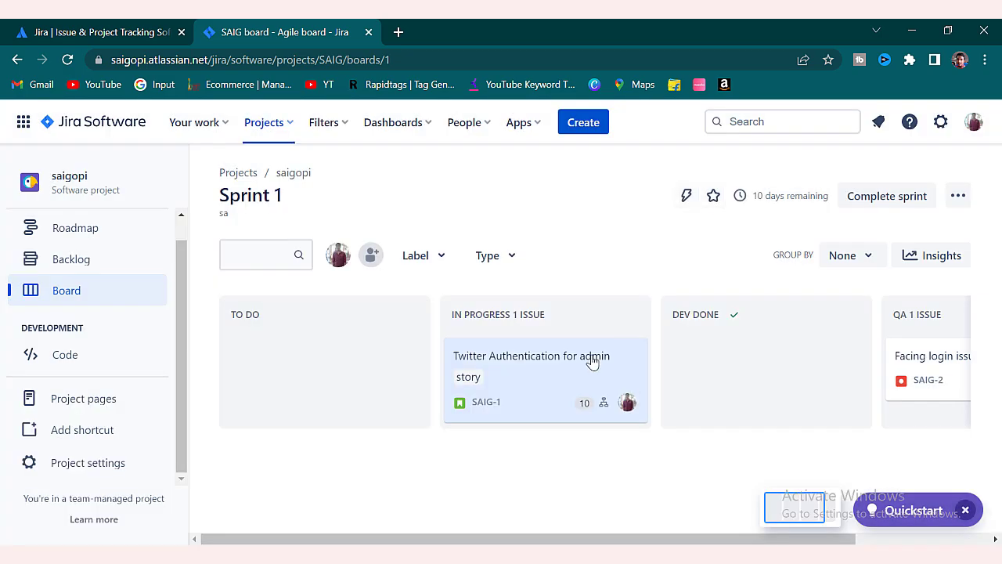
Set the "Twitter Authentication for admin" issue's status to QA and then to Dev Done in its details, and close it
click(593, 361)
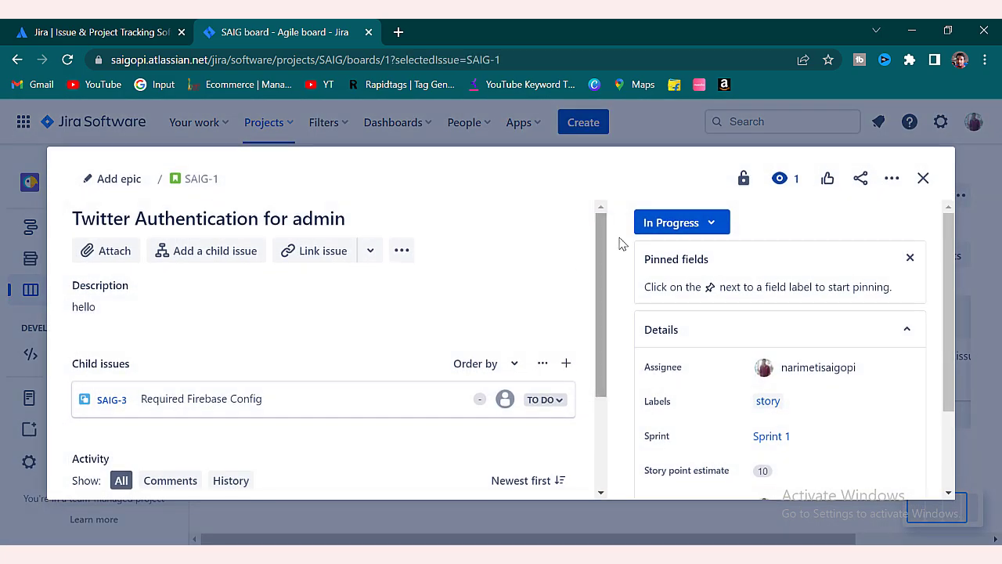
click(705, 223)
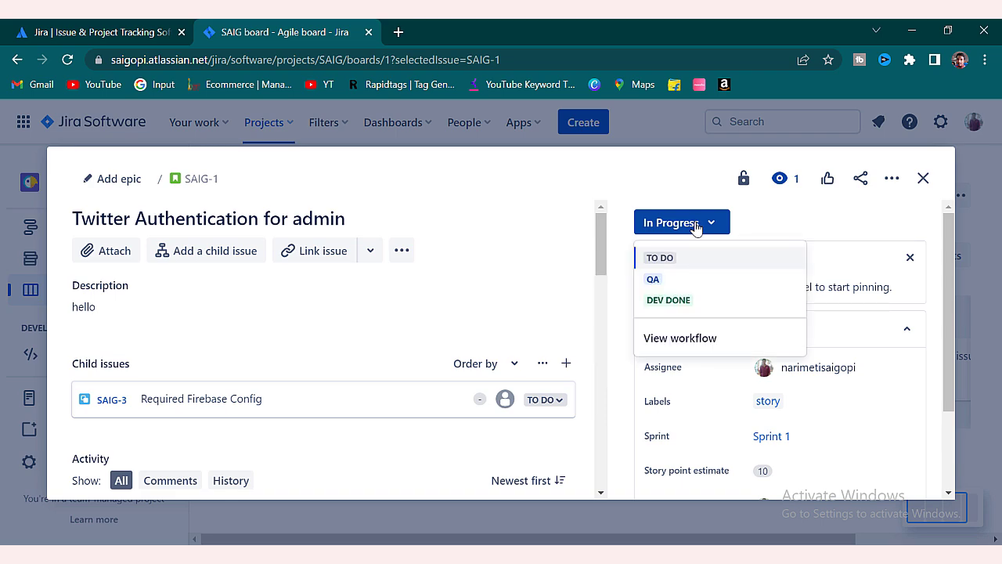
click(680, 279)
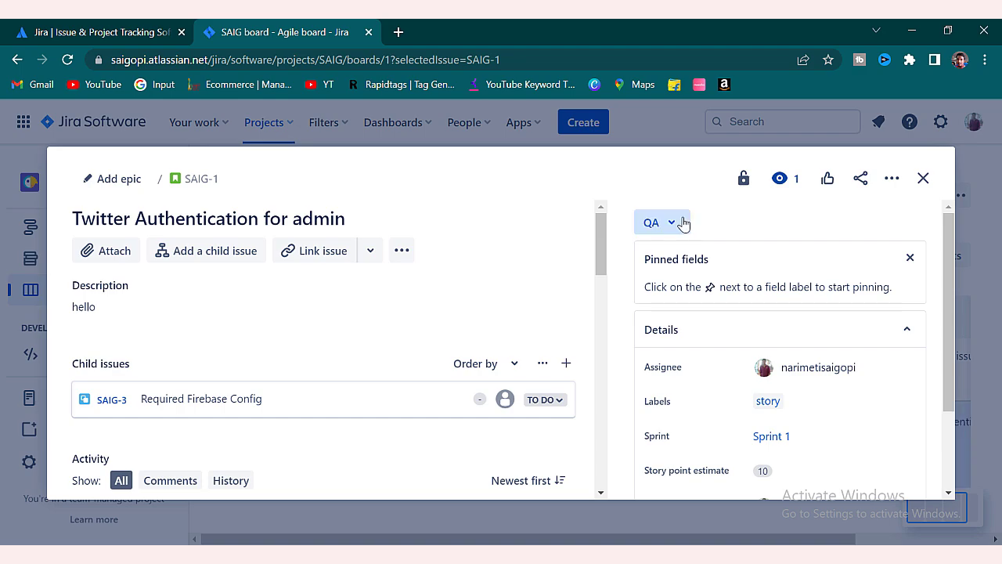
click(678, 221)
click(687, 308)
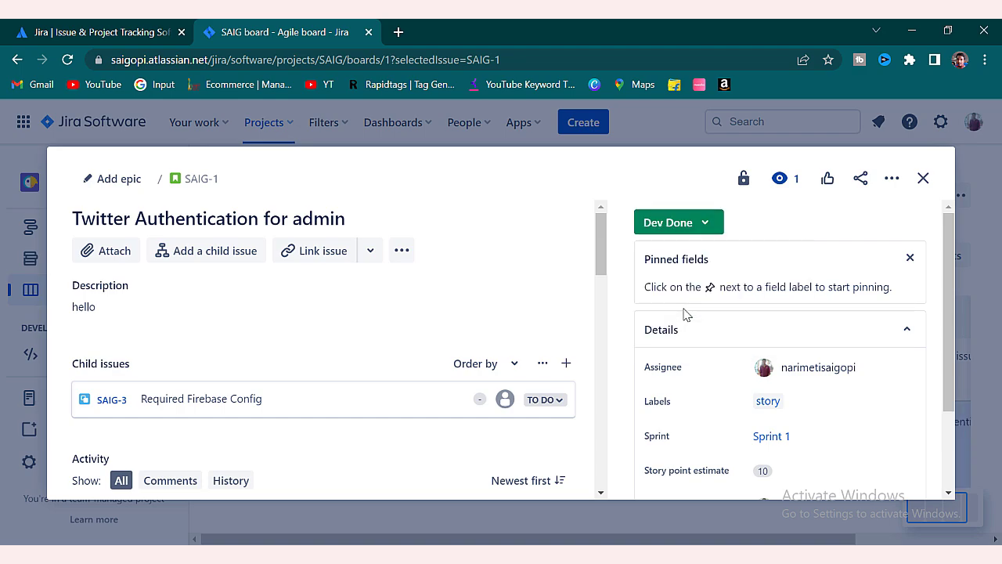
click(923, 177)
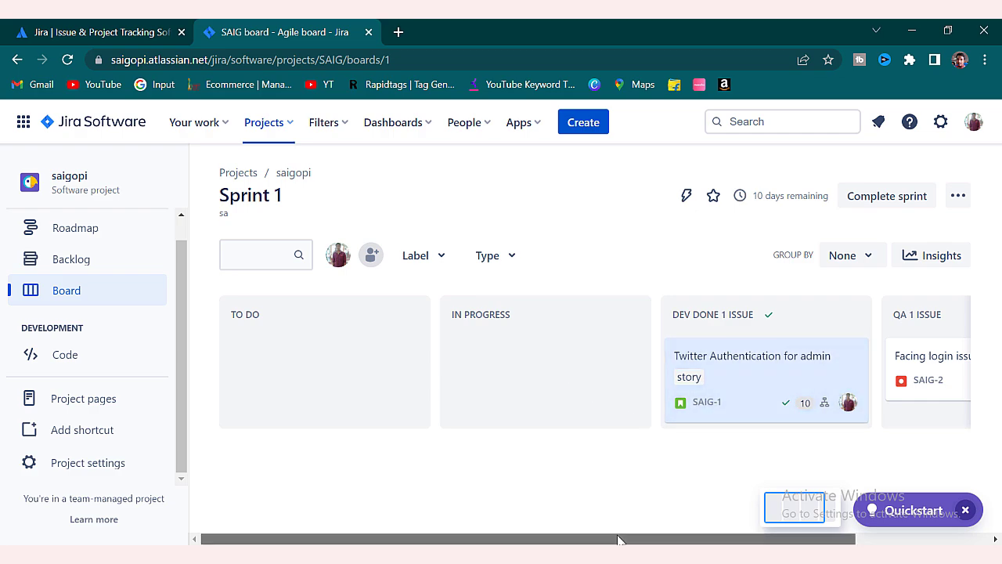
Move the "Twitter Authentication for admin" card from the Dev Done column to the QA column
drag(619, 539, 752, 538)
drag(576, 375, 796, 368)
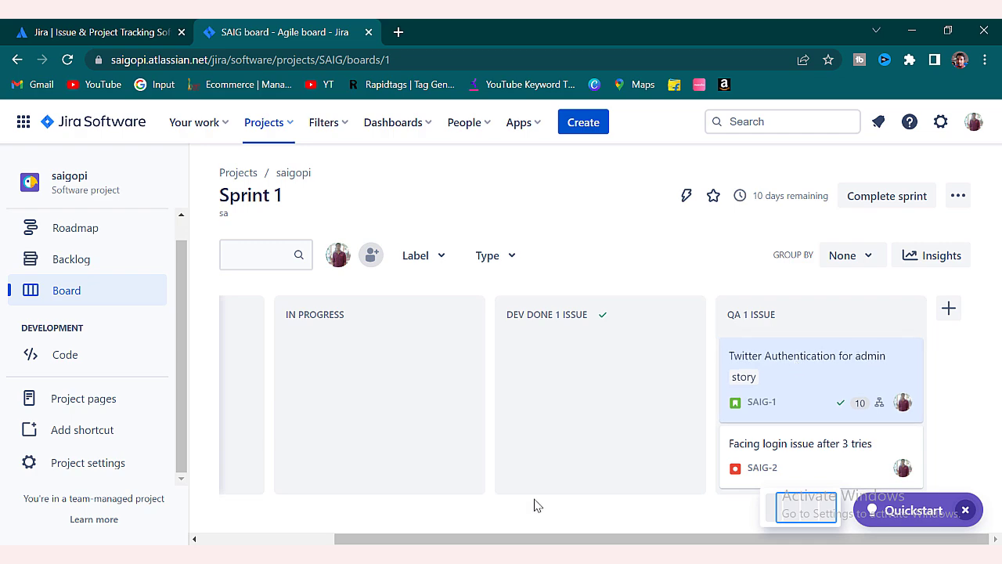
drag(537, 539, 201, 498)
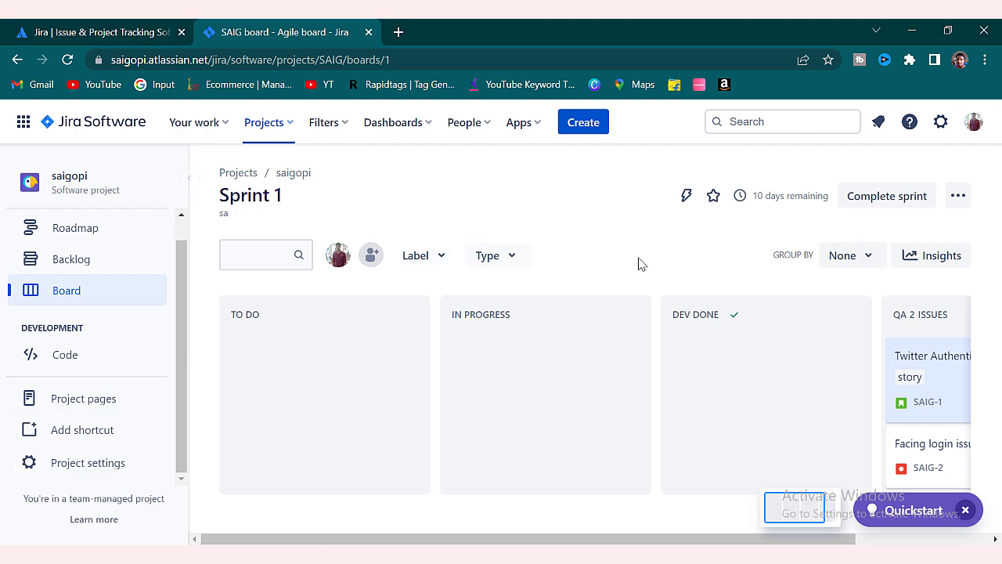
Check the sprint's remaining time and its start and end dates, and star the board
drag(831, 197, 772, 193)
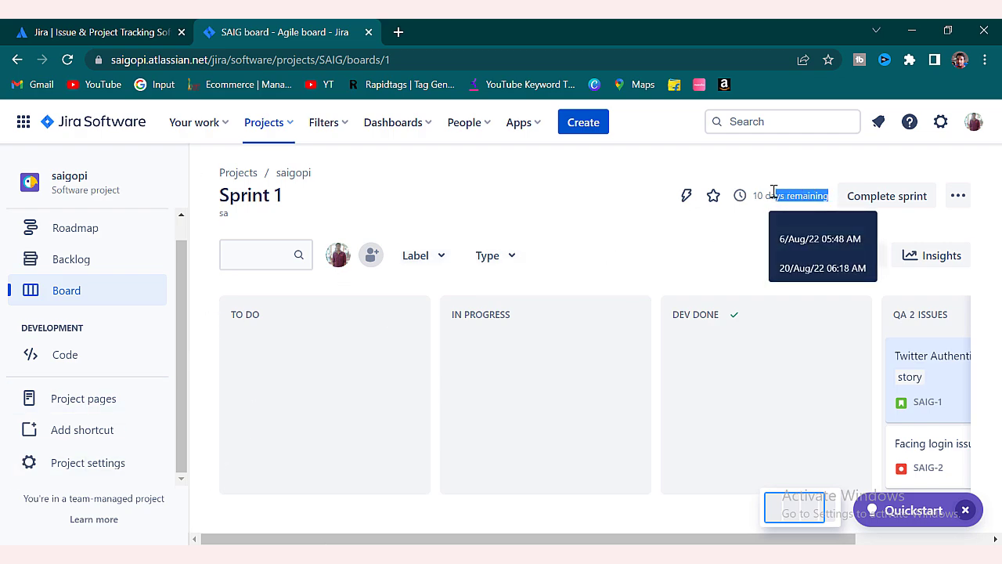
click(715, 201)
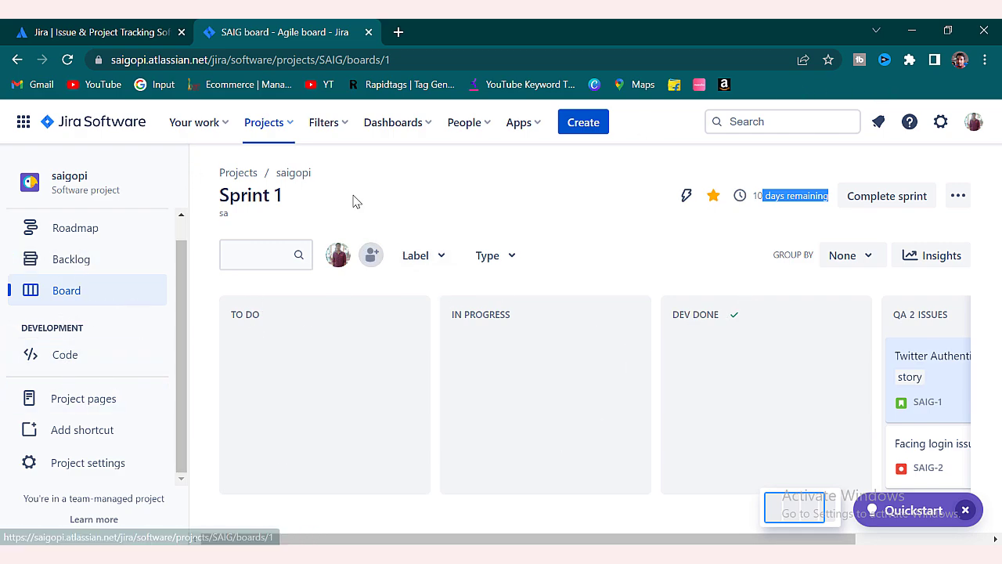
Search the board for "twit", view the matching card in the QA column, and clear the search
click(278, 263)
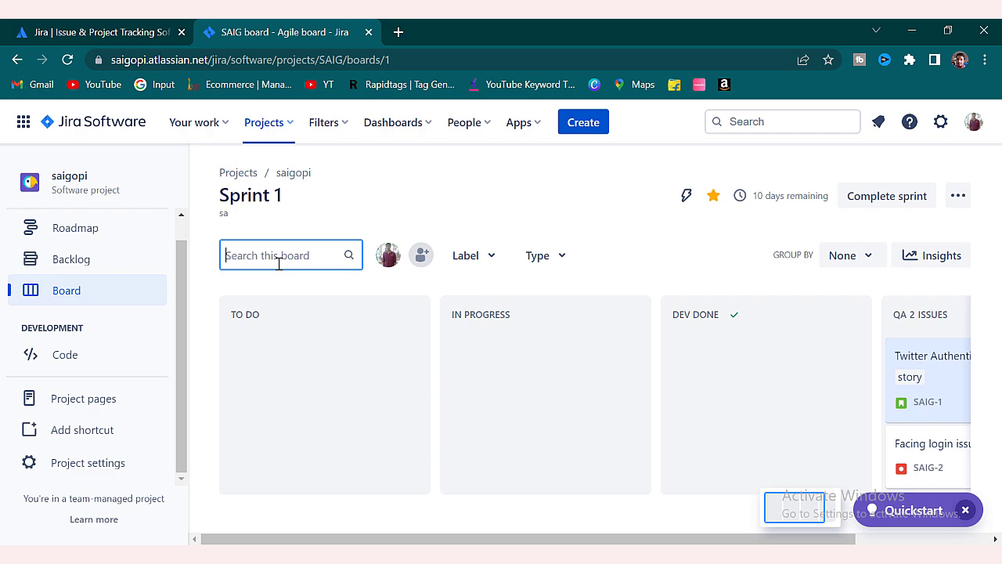
text(twit)
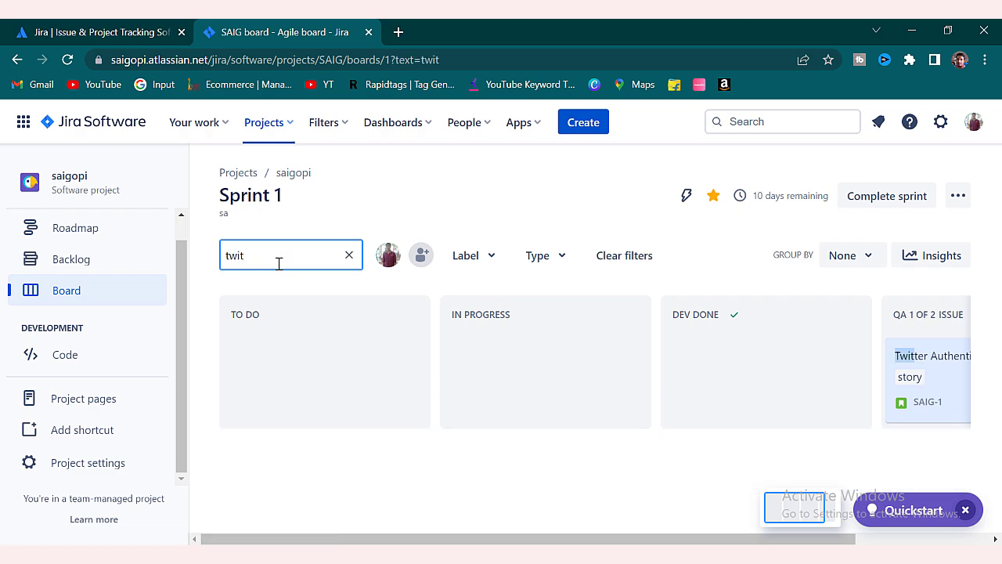
drag(533, 538, 689, 538)
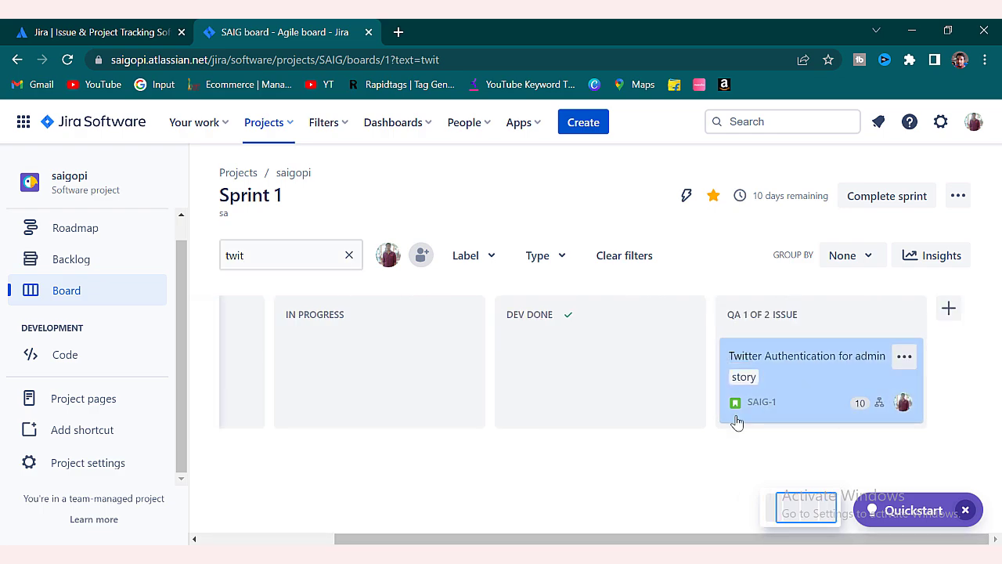
click(326, 255)
click(348, 255)
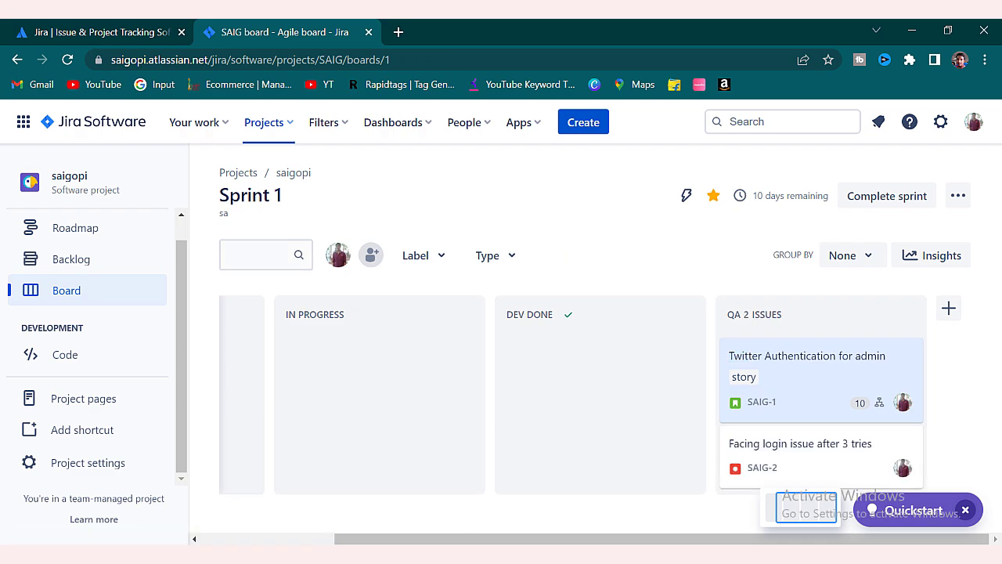
Move the "Twitter Authentication for admin" card from QA to In Progress and add a flag to it
drag(780, 376, 369, 363)
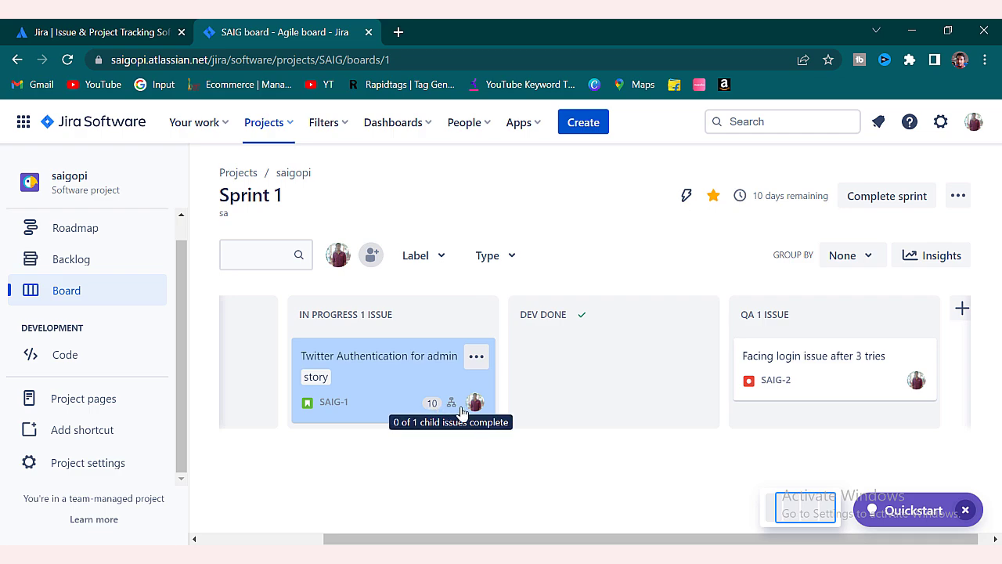
click(475, 363)
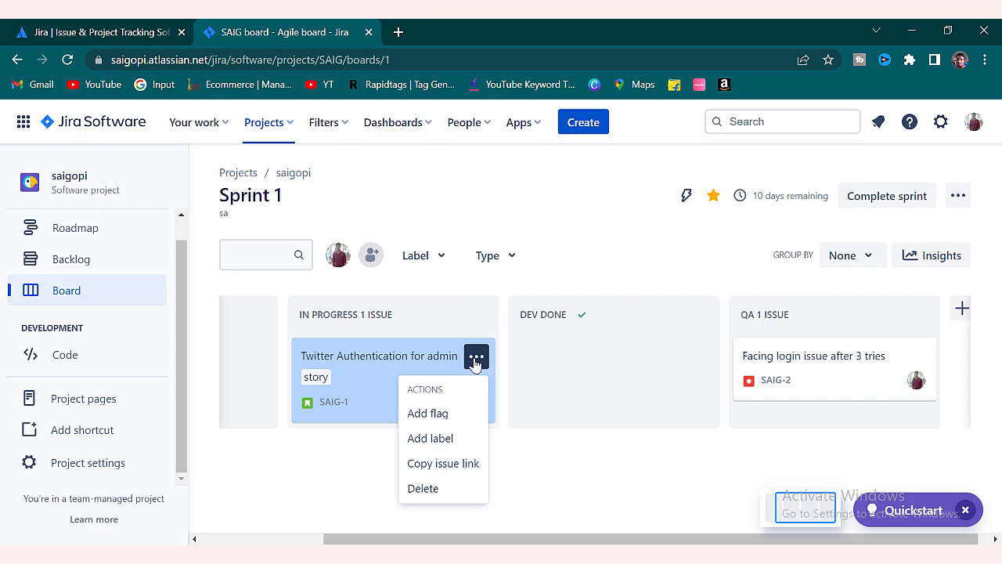
click(460, 412)
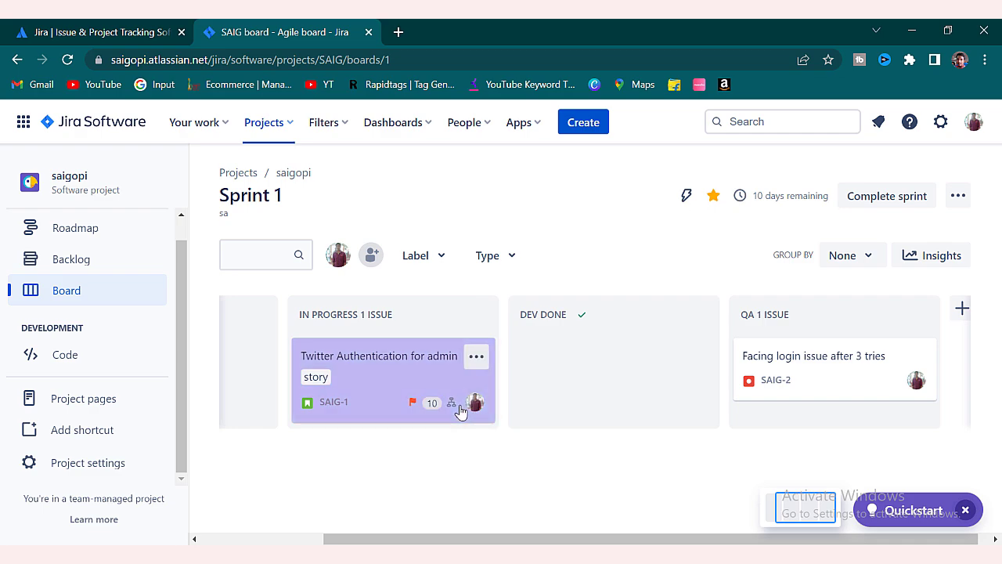
Copy the flagged issue's link and open it in a new browser tab, then return to the board
click(469, 364)
click(467, 462)
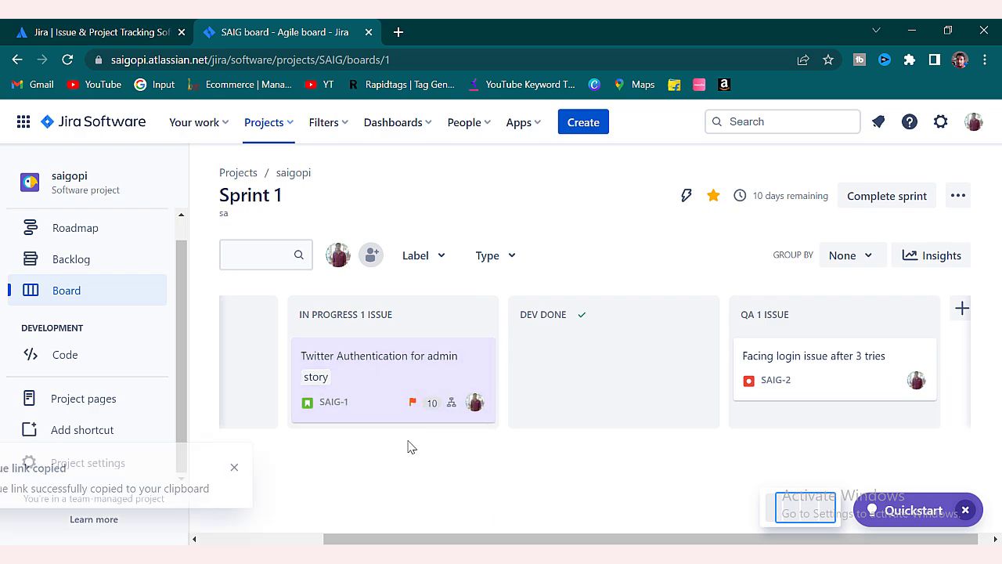
click(397, 34)
key(ctrl+v)
key(Return)
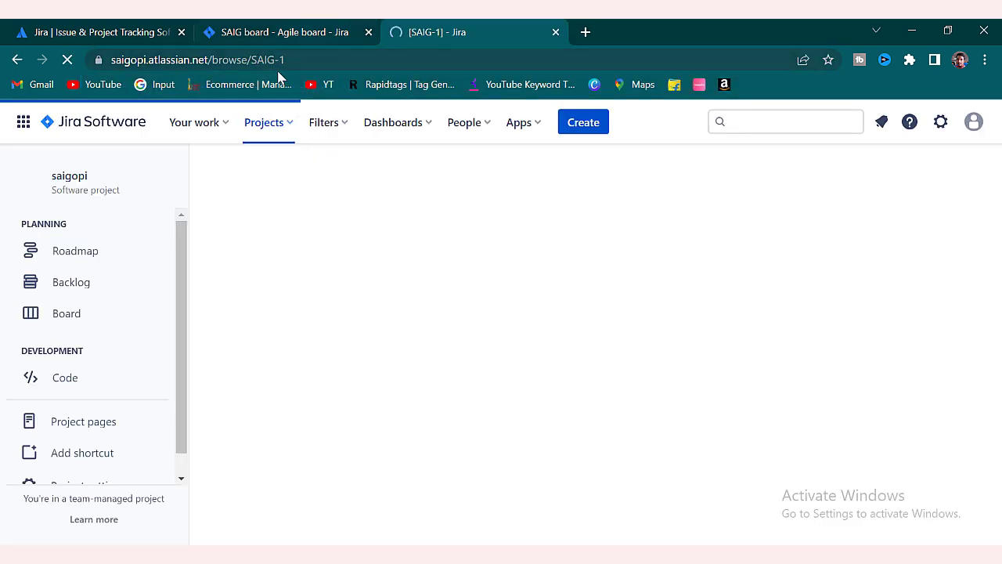
click(288, 28)
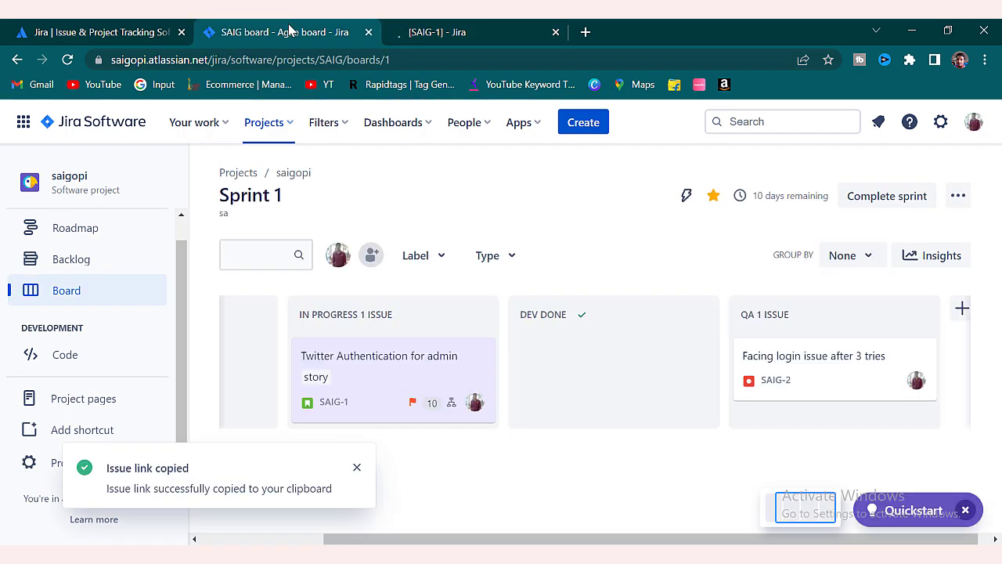
click(357, 468)
Open the flagged "Twitter Authentication for admin" issue and view its latest activity entries
drag(559, 538, 460, 538)
click(495, 403)
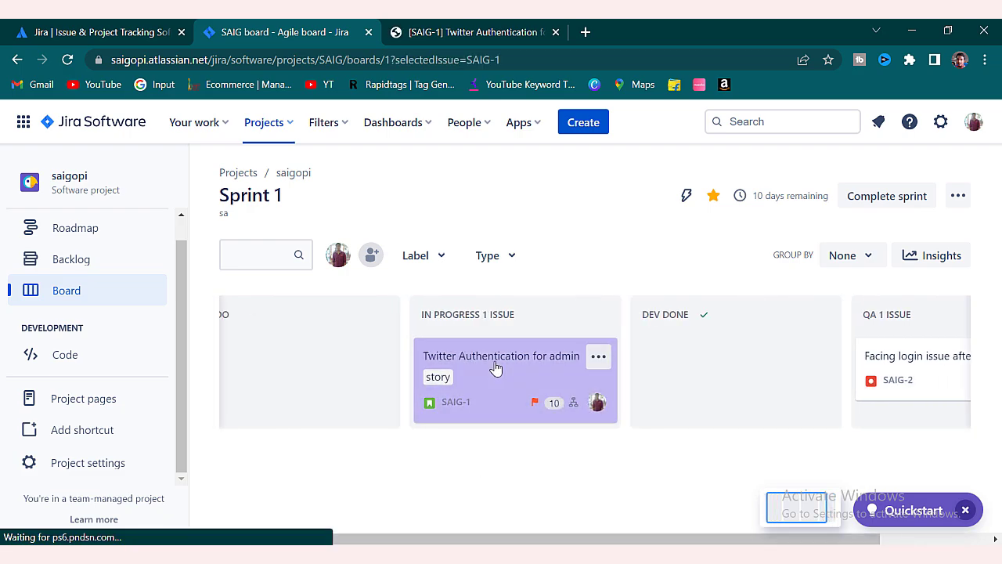
scroll(273, 315, down, 2)
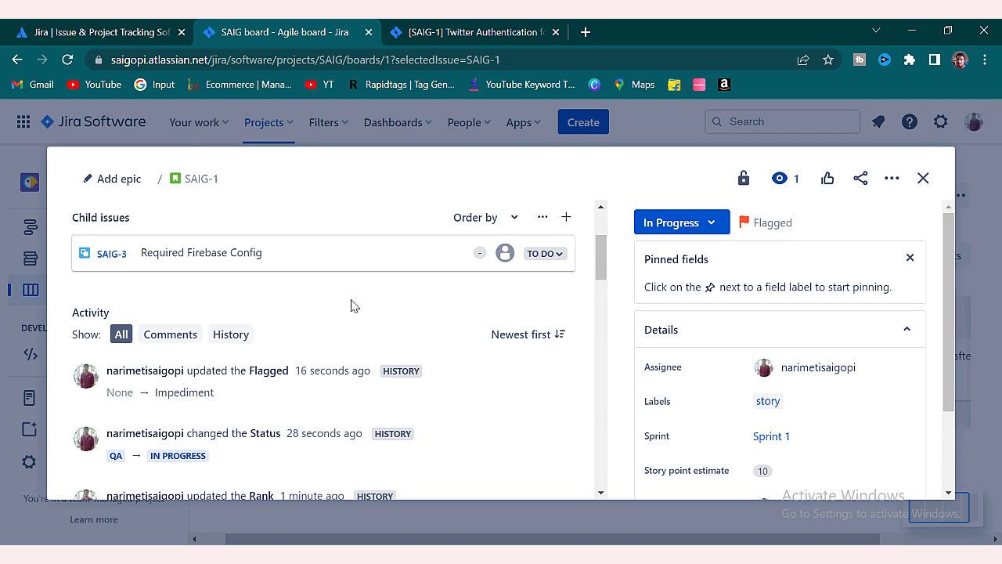
Review the issue's activity filtered by history, all entries and comments, and look over its detail fields
click(232, 336)
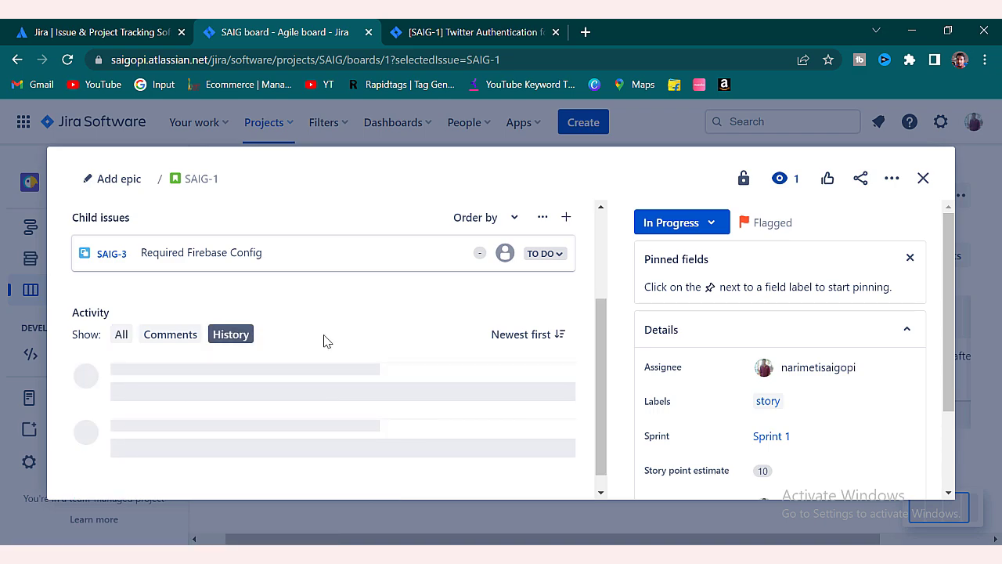
scroll(179, 331, up, 2)
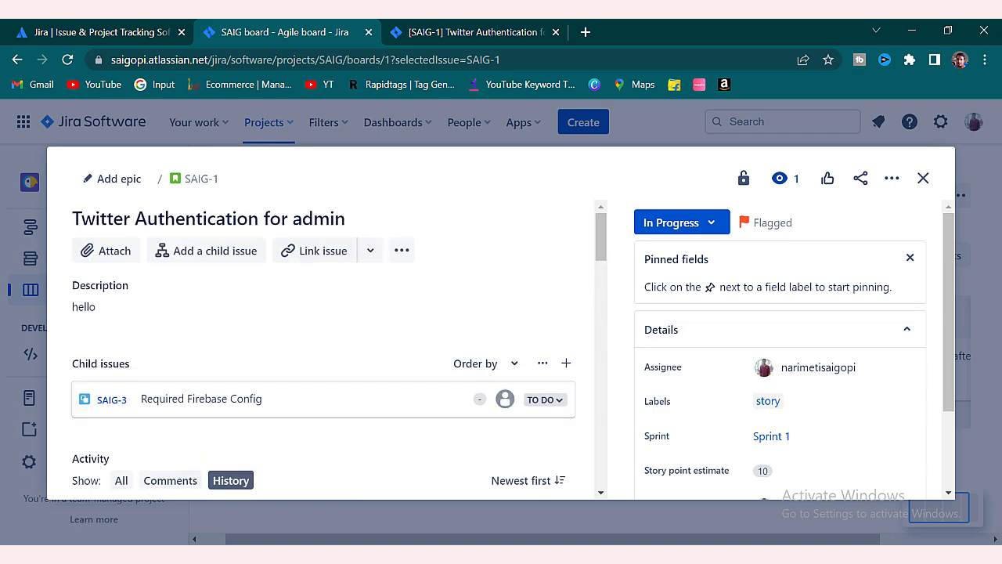
click(122, 480)
scroll(362, 324, down, 2)
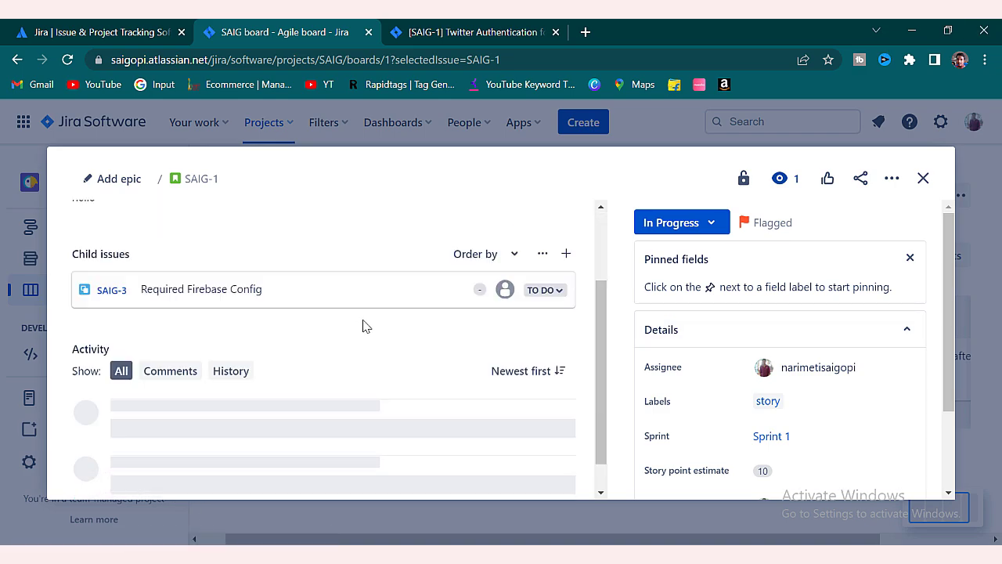
scroll(362, 324, down, 1)
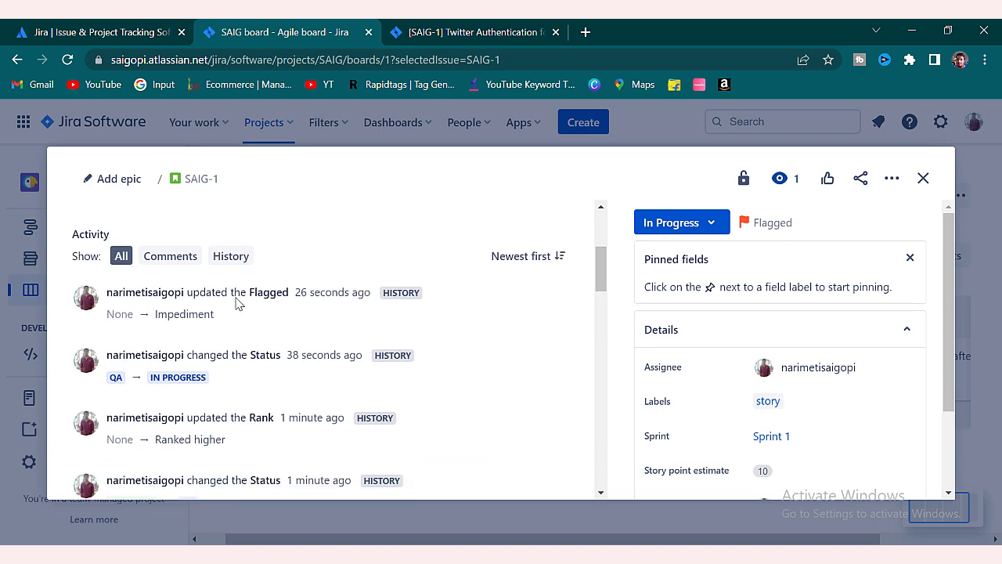
click(190, 264)
scroll(832, 353, down, 2)
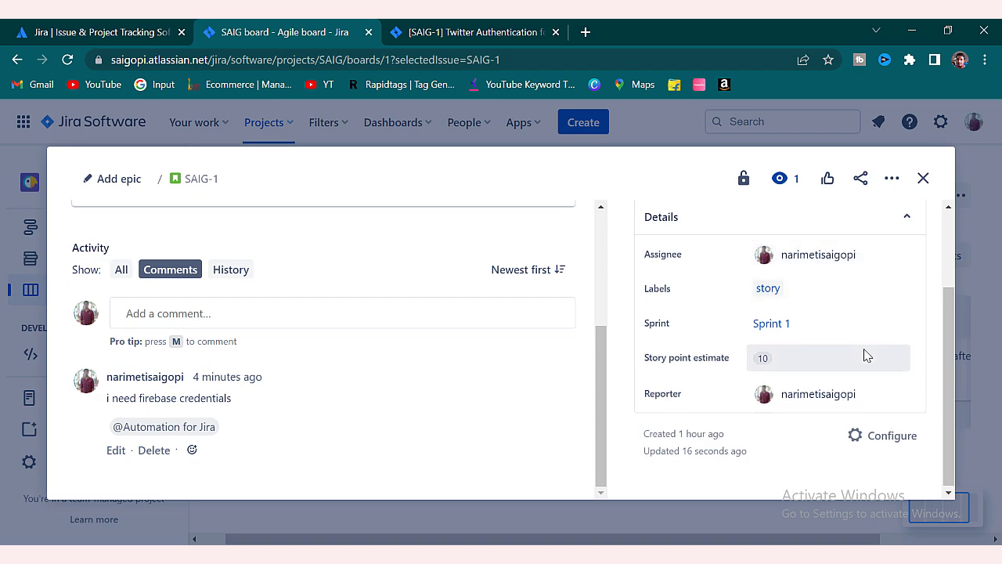
scroll(868, 356, up, 2)
scroll(881, 331, down, 2)
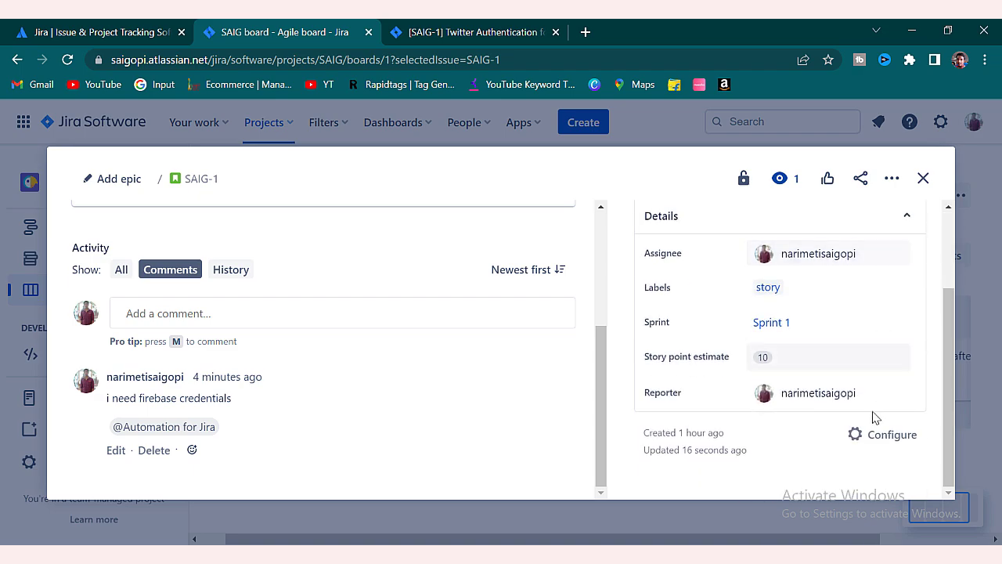
Open the Story issue type's field configuration from the issue, examine its description and context fields, and return to the issue
click(872, 439)
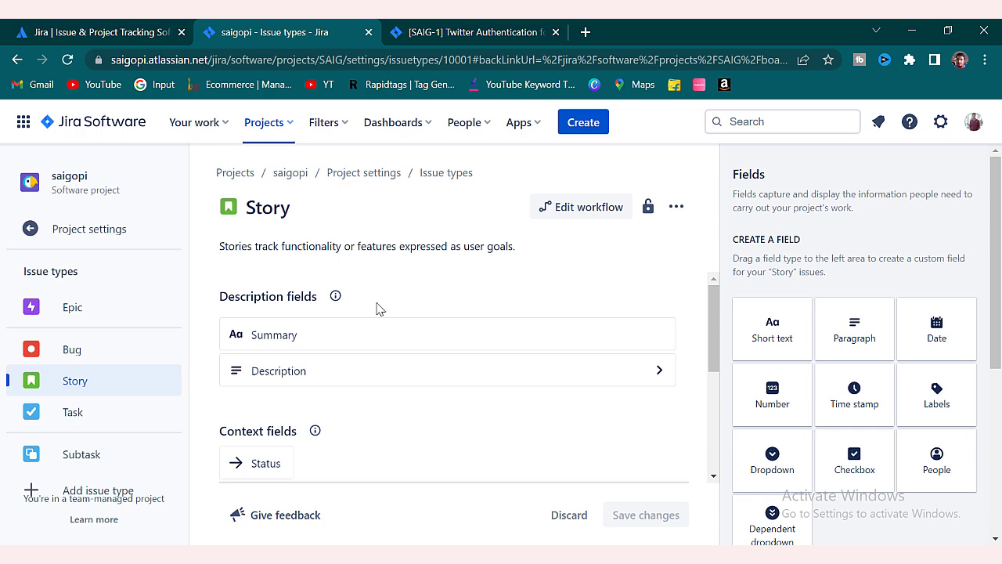
scroll(377, 308, down, 5)
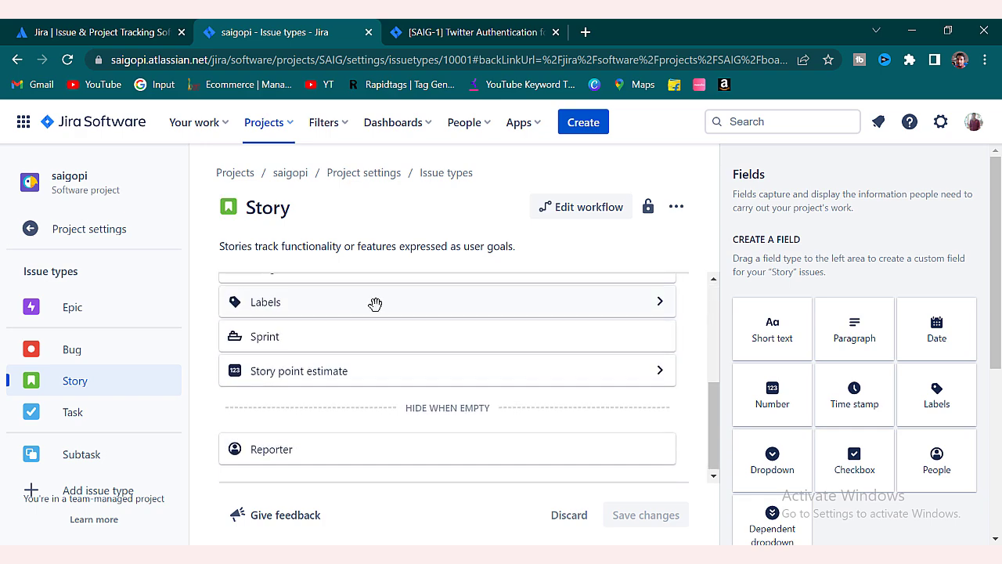
scroll(375, 312, up, 5)
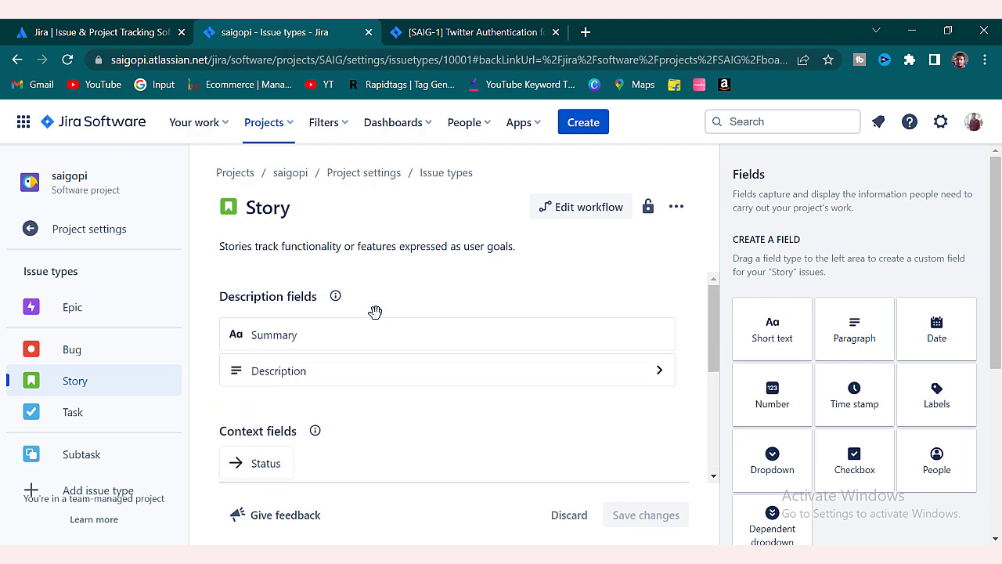
scroll(375, 311, down, 5)
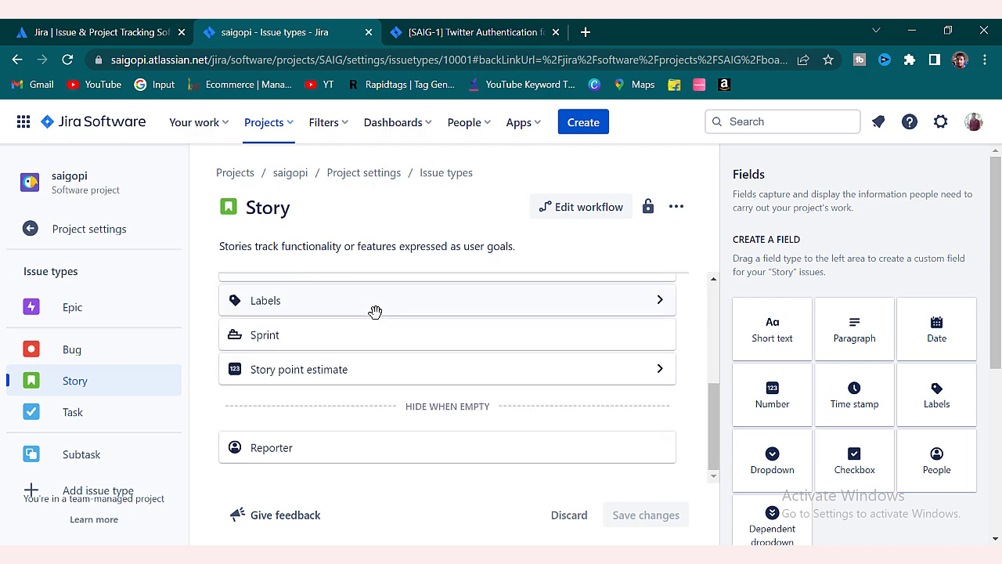
scroll(375, 311, up, 5)
click(17, 60)
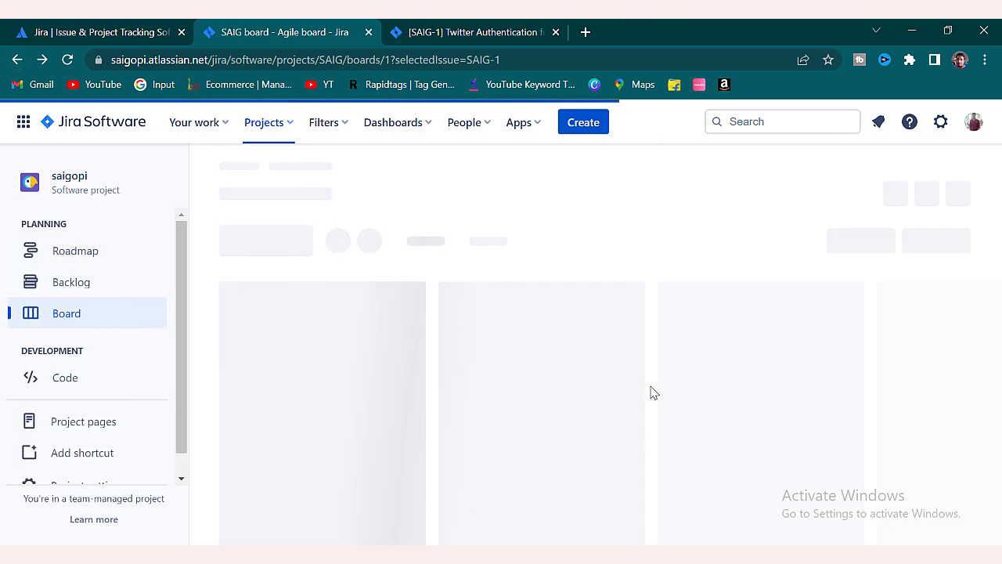
View the issue's comments, open the new-comment editor without entering text, and close the issue to return to the board
scroll(826, 290, down, 3)
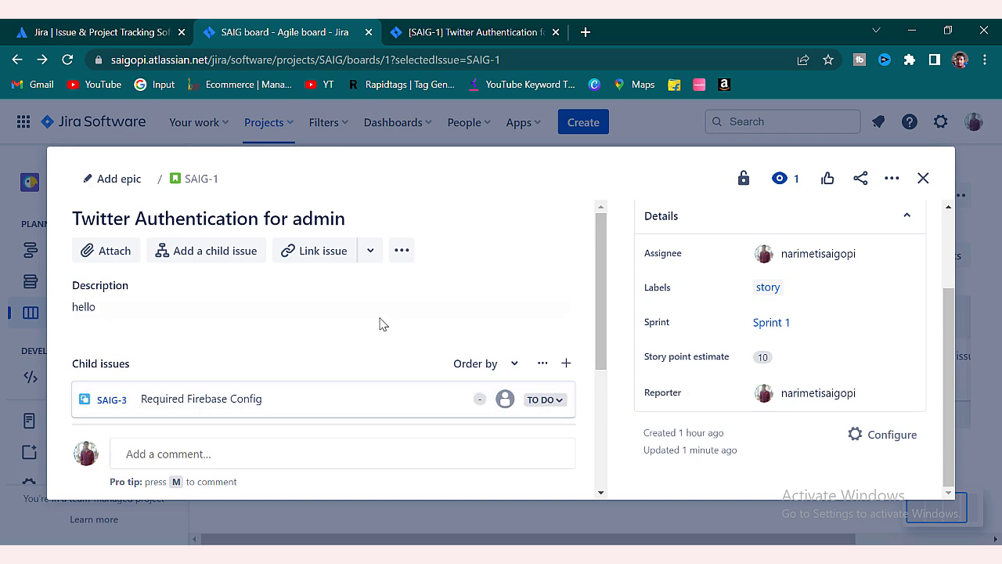
scroll(382, 324, down, 3)
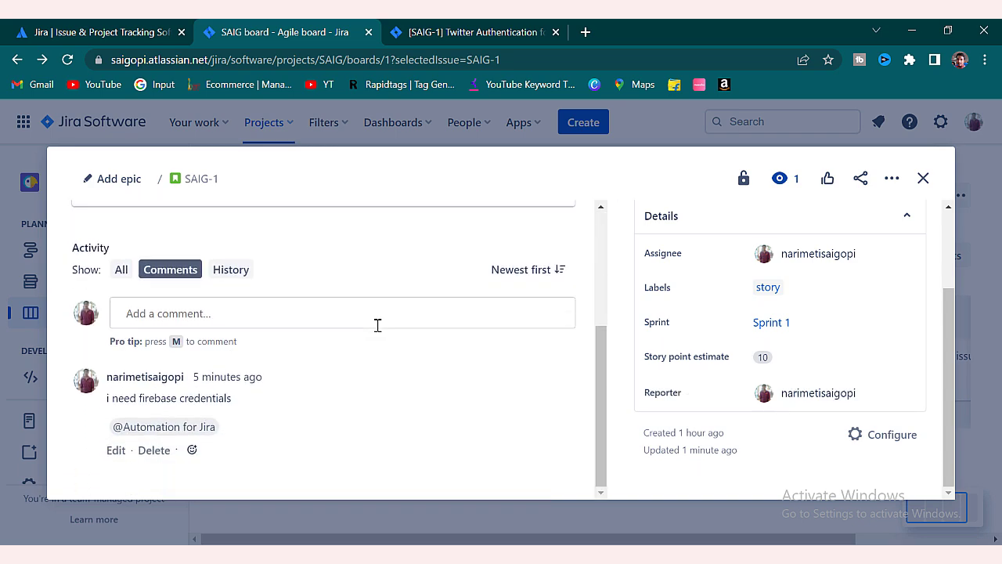
click(371, 319)
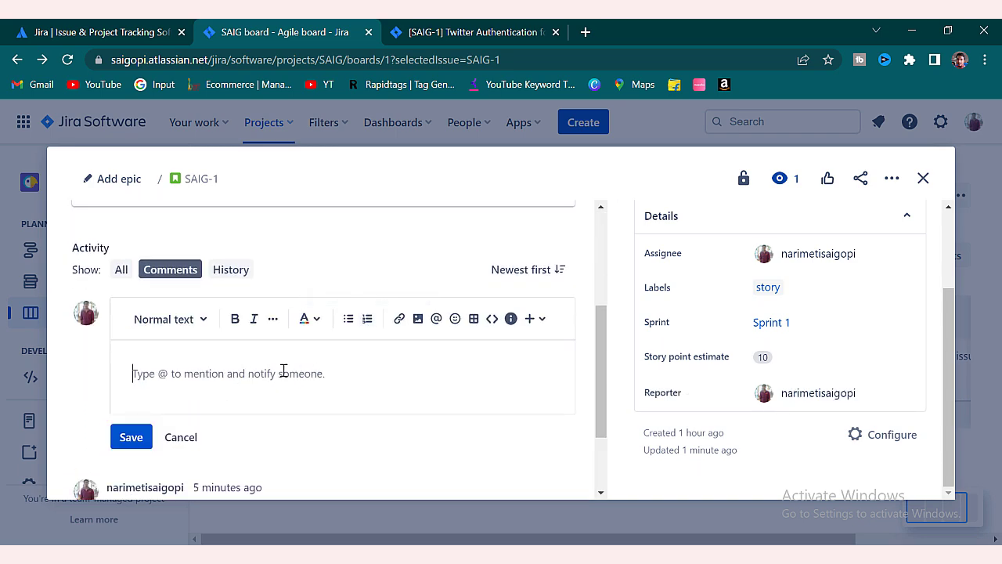
scroll(712, 221, up, 2)
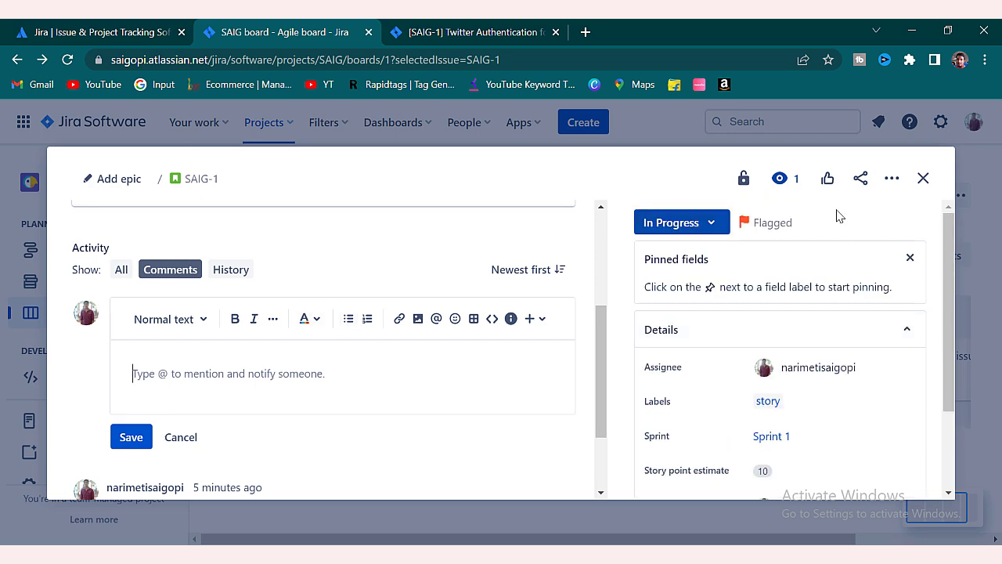
click(923, 179)
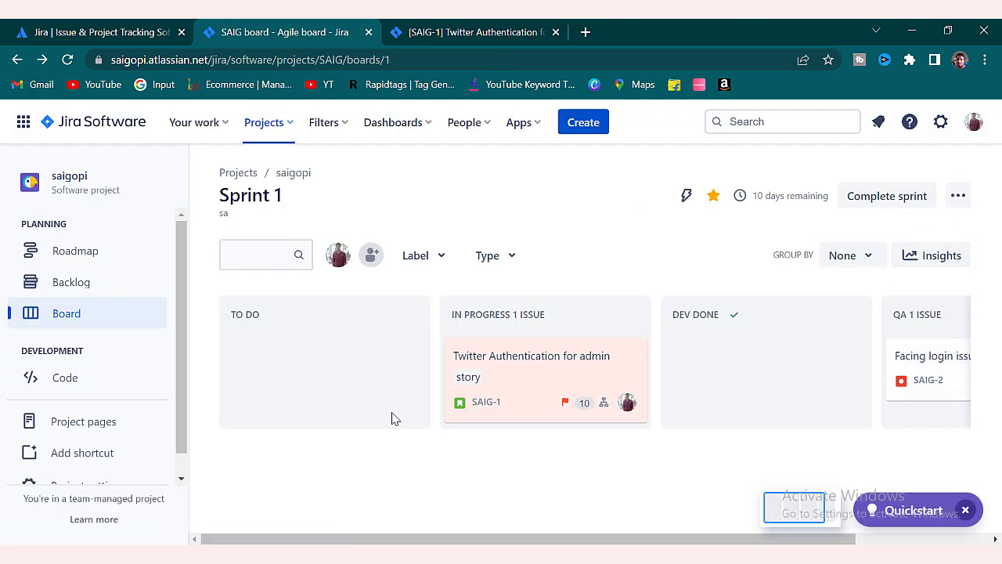